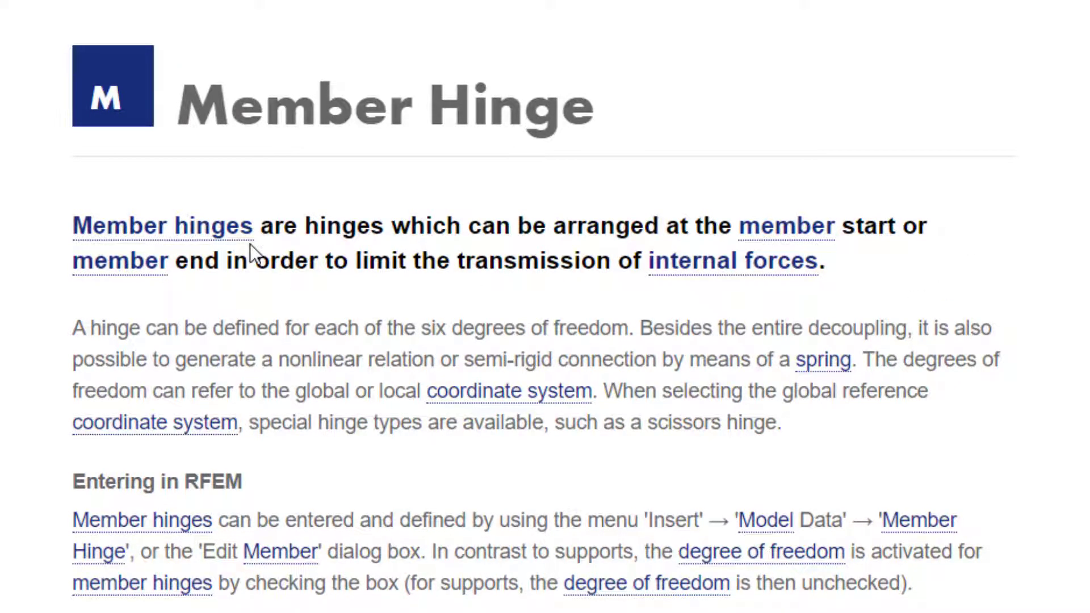
Step: Open the front roof-edge beam in the second bay for editing and check its start and end member hinge options
mouse_move(763, 288)
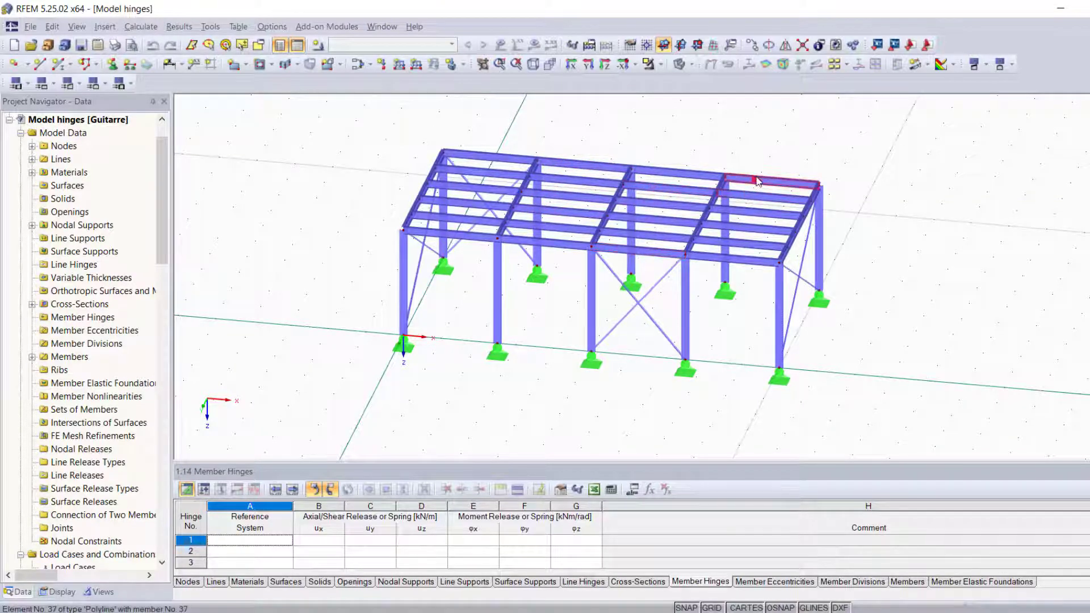
click(512, 273)
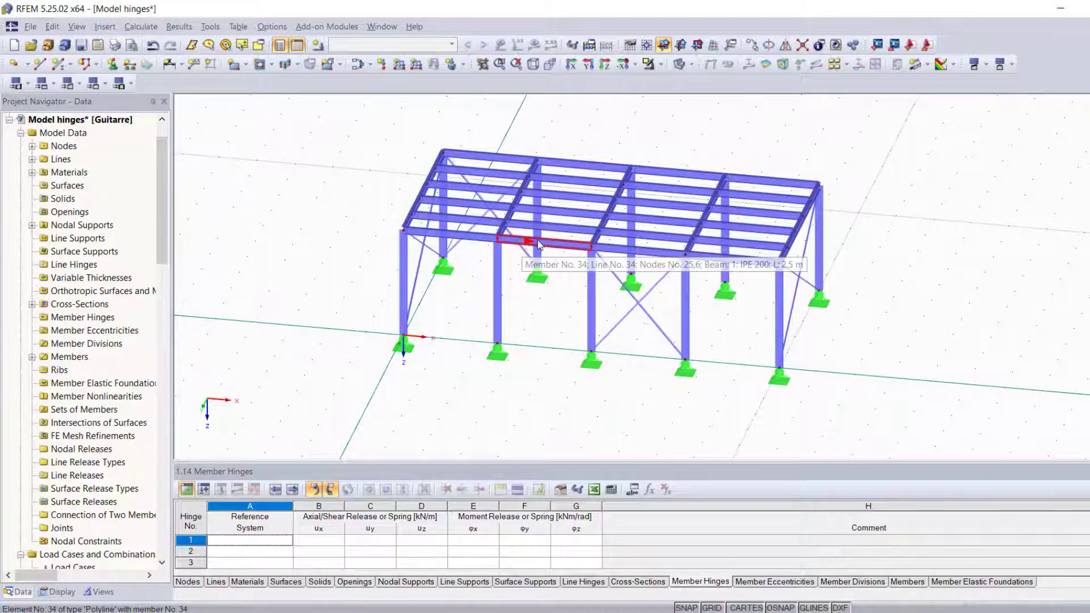
click(508, 244)
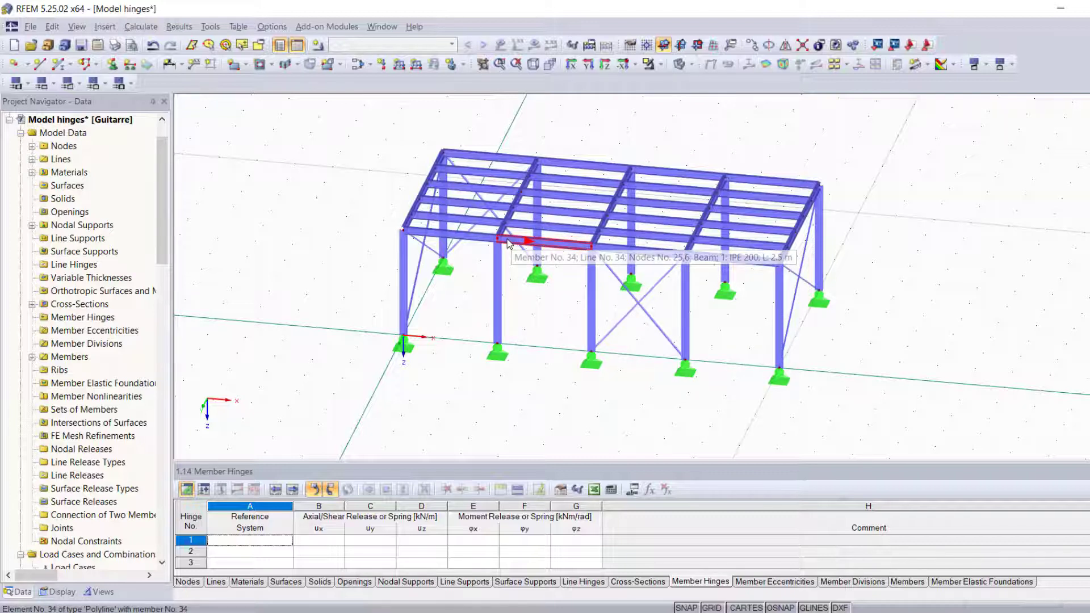
double_click(575, 248)
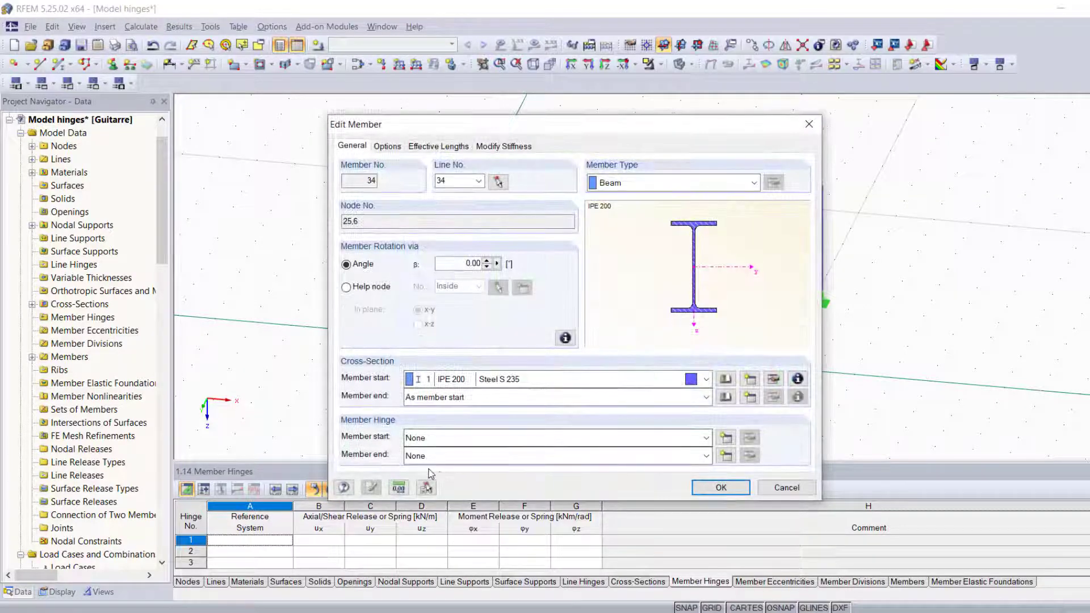
click(430, 439)
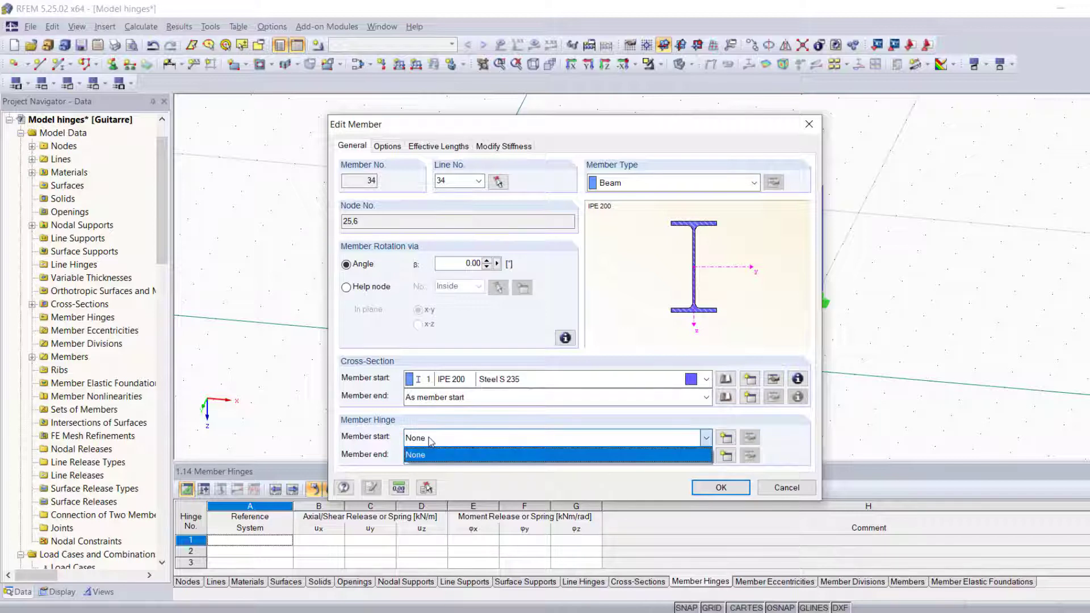
click(432, 454)
click(439, 456)
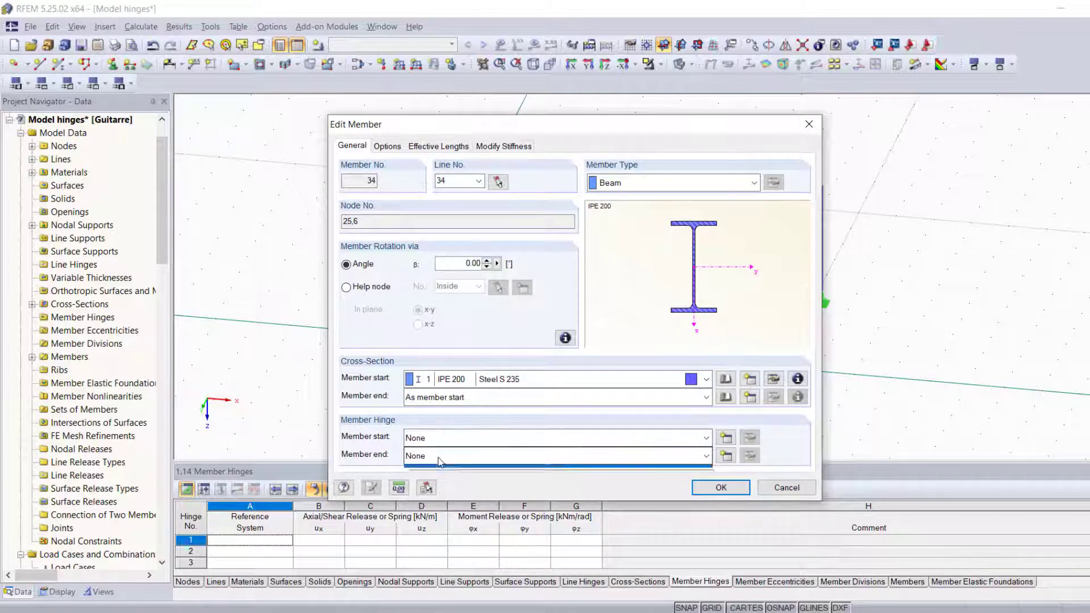
click(441, 475)
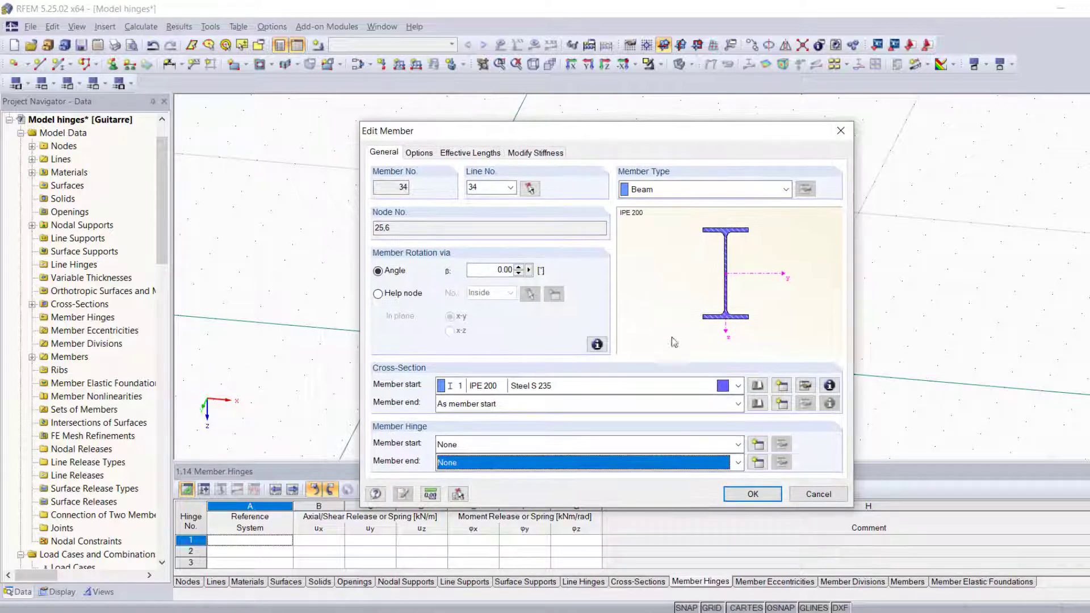
Step: Create a member hinge at the beam's start using the Global X,Y,Z reference system with φY and φZ released
click(758, 446)
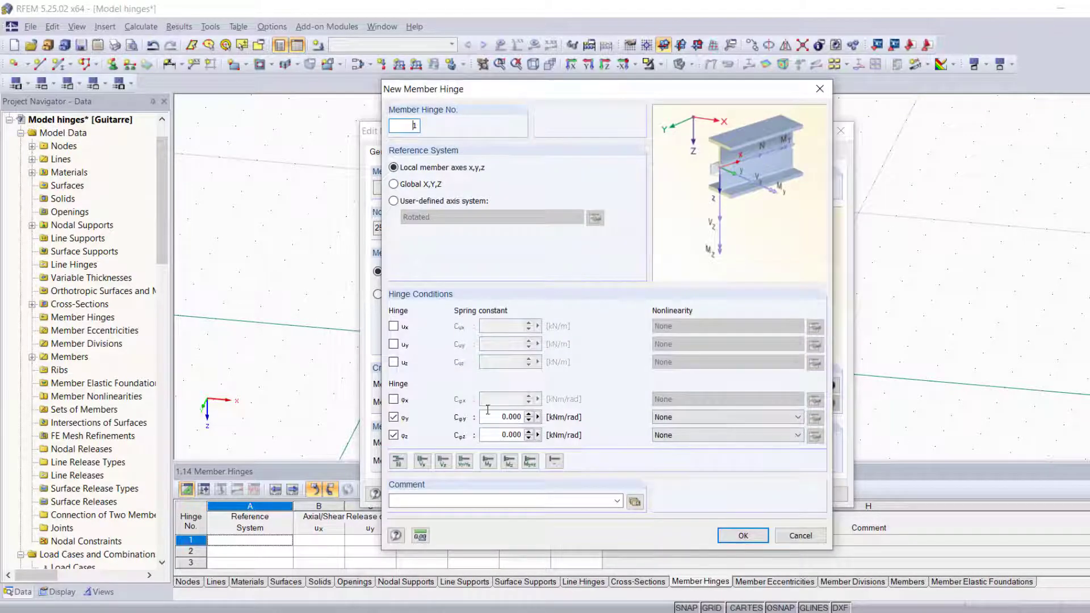
click(394, 184)
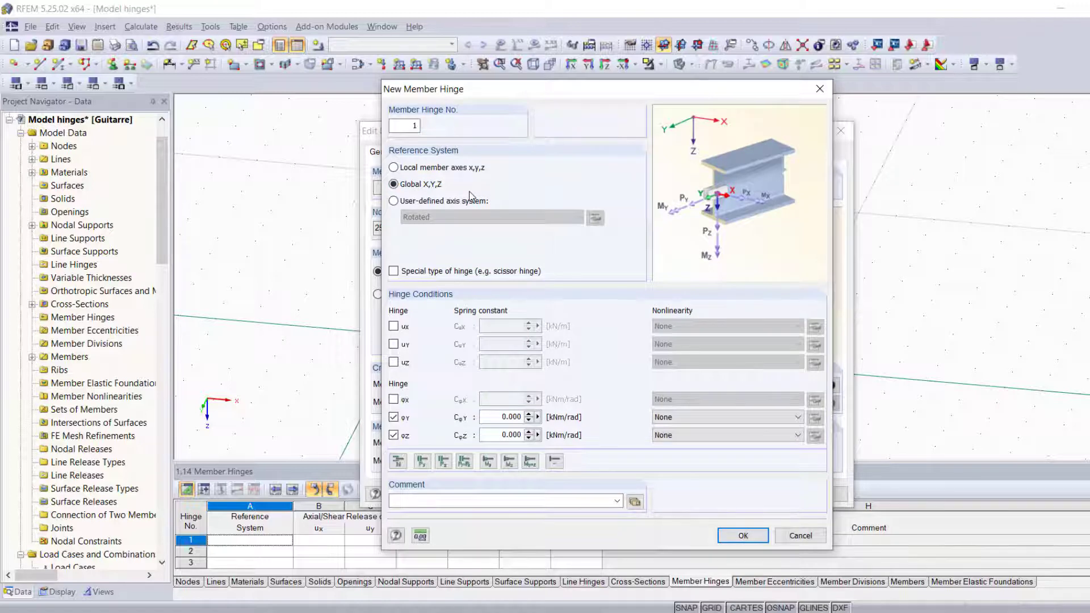
click(393, 418)
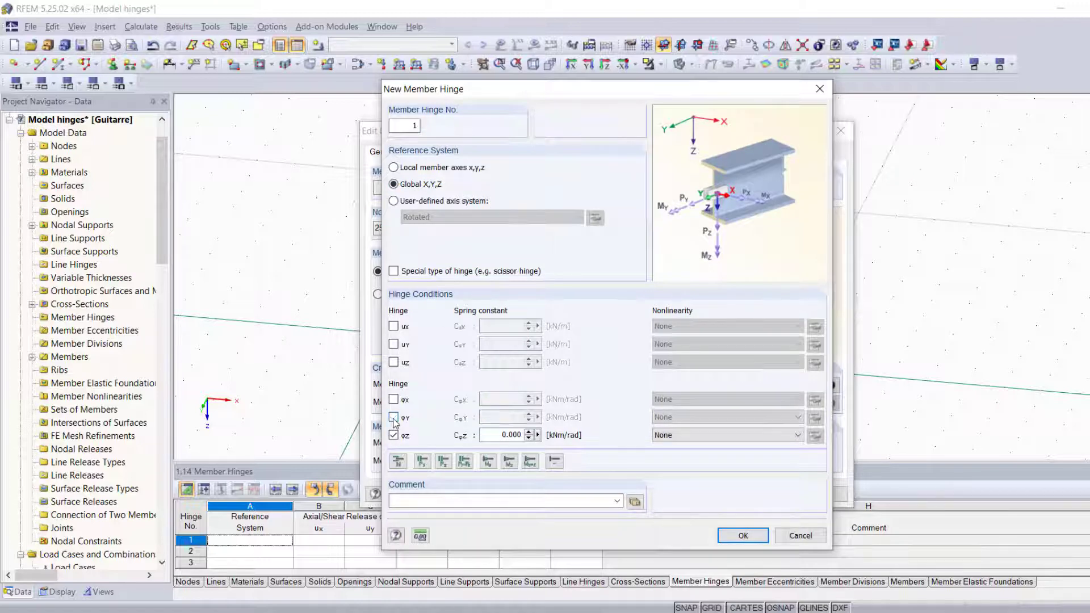
click(393, 418)
click(393, 435)
click(394, 435)
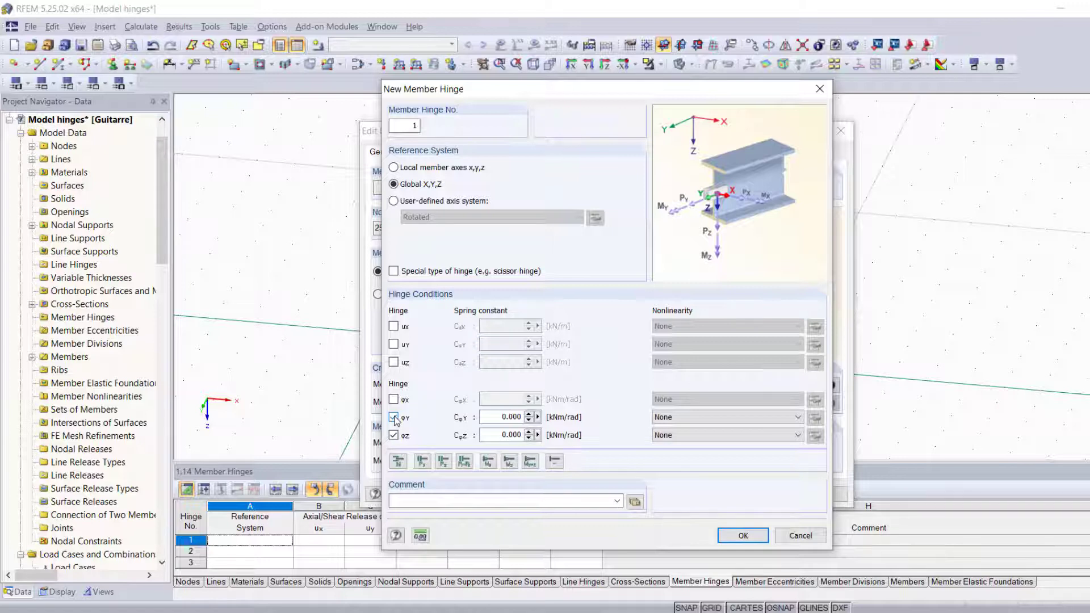
click(393, 420)
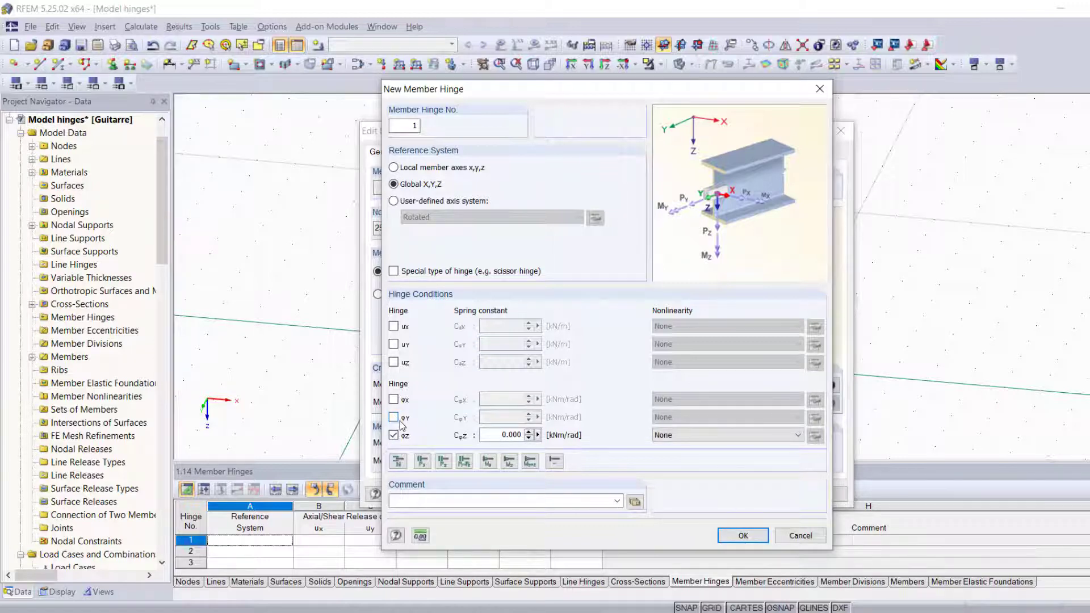
click(401, 419)
click(404, 419)
click(401, 420)
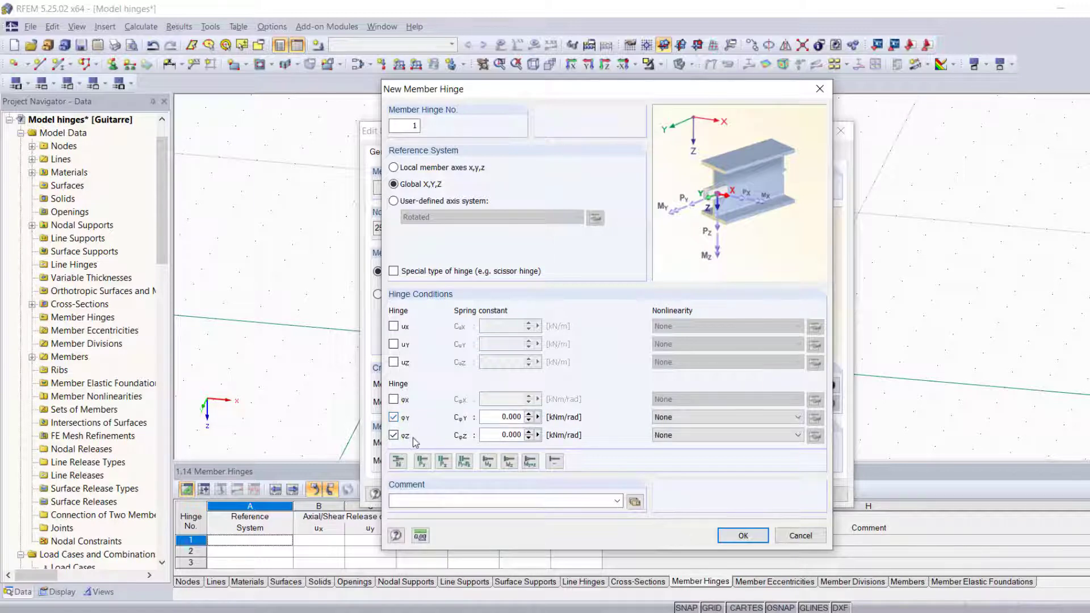
click(743, 535)
Step: Assign the Global hinge to the beam's member end and apply the member changes
click(617, 449)
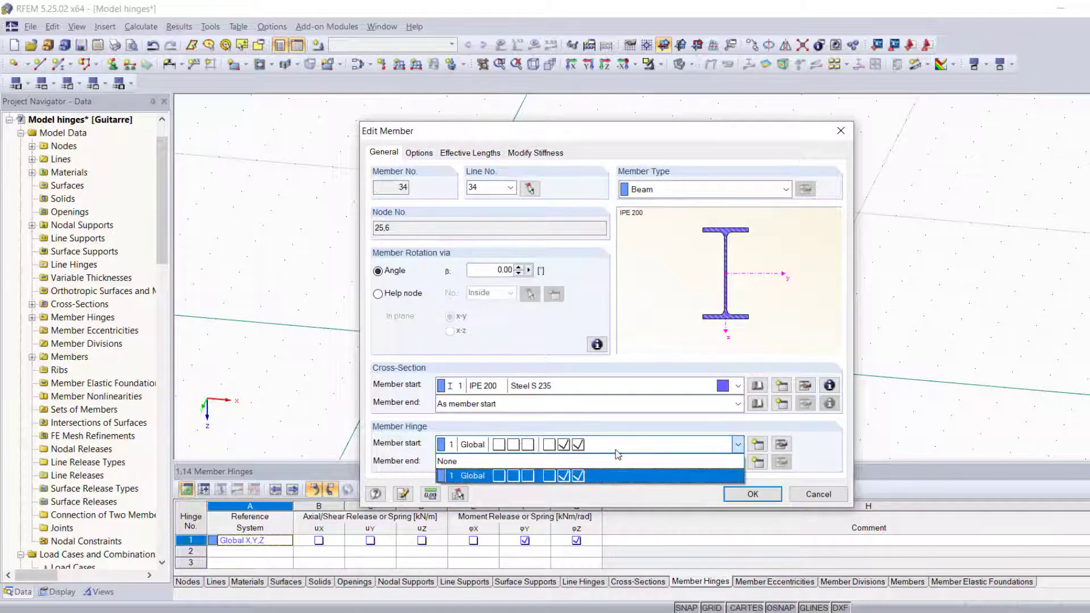
click(618, 450)
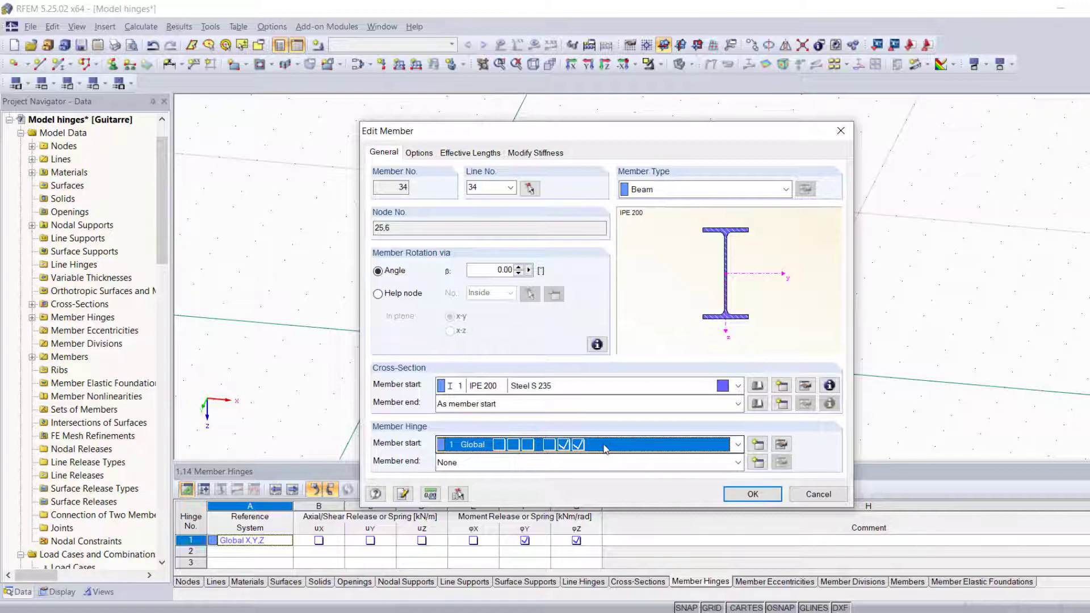
click(543, 463)
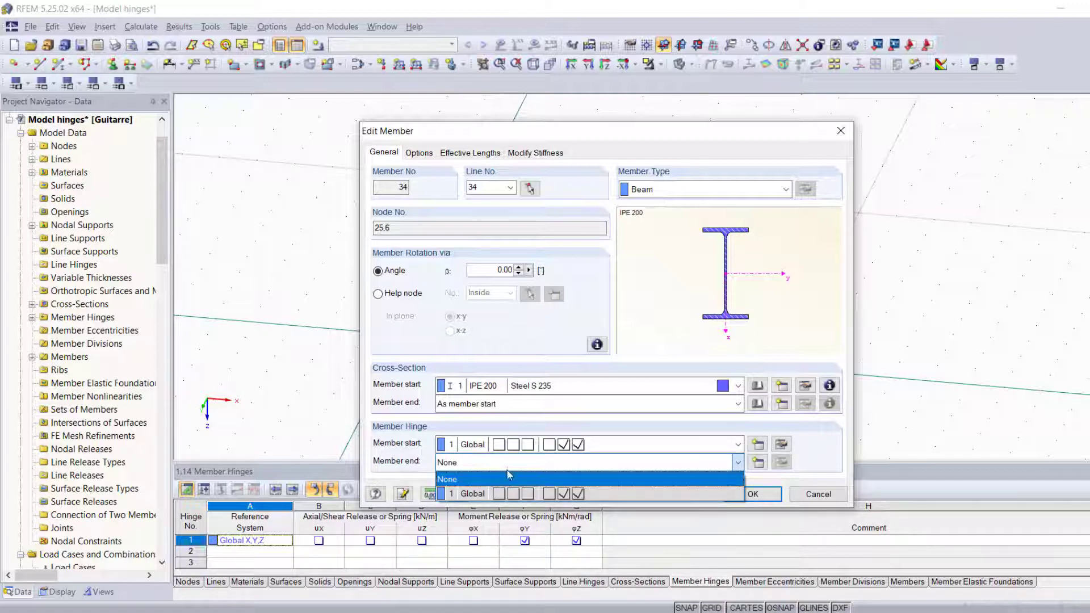
click(612, 494)
click(743, 497)
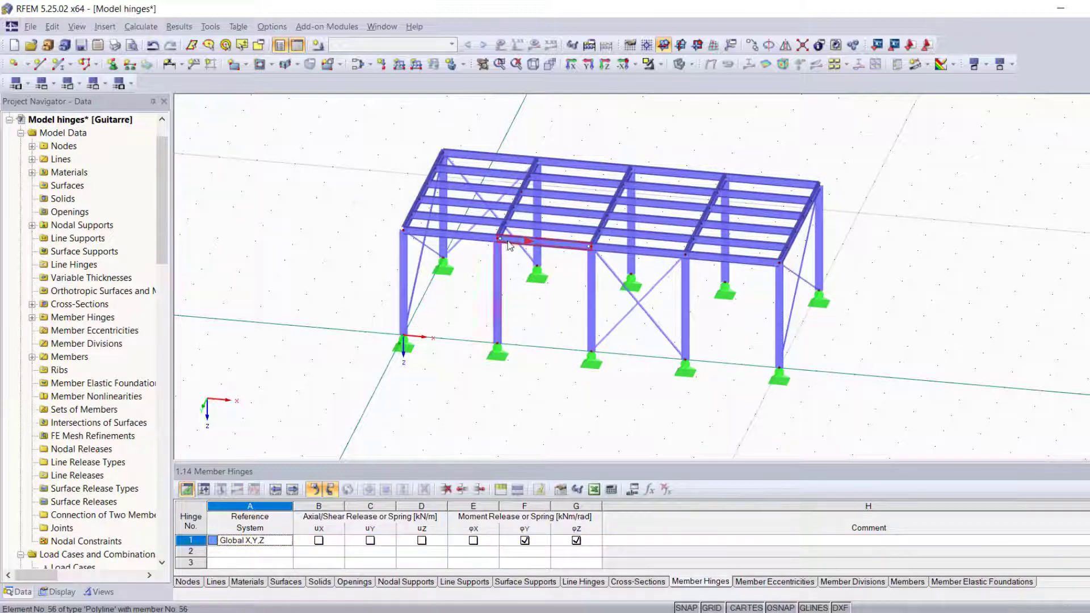
Step: Assign the Global hinge to the start and end of the other five parallel roof beams in the second bay
scroll(588, 248, up, 5)
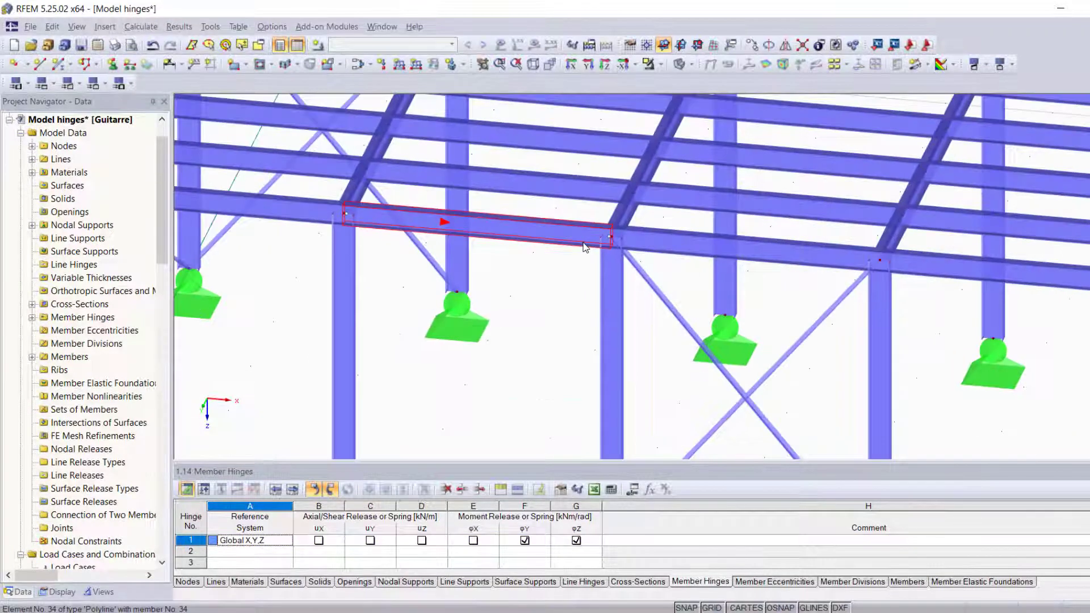
mouse_move(383, 302)
ctrl+middle_down()
mouse_move(438, 275)
mouse_move(547, 270)
mouse_move(566, 256)
mouse_move(445, 307)
mouse_move(397, 319)
mouse_move(382, 308)
ctrl+middle_up()
scroll(451, 309, down, 5)
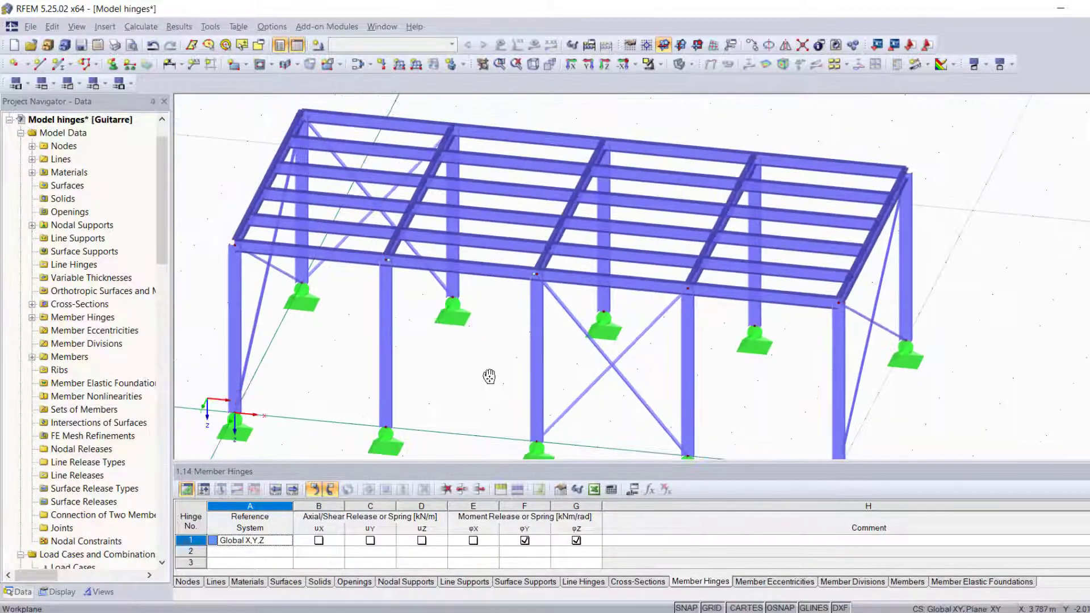
scroll(502, 308, up, 2)
scroll(502, 308, down, 3)
ctrl+middle_drag(489, 370, 555, 399)
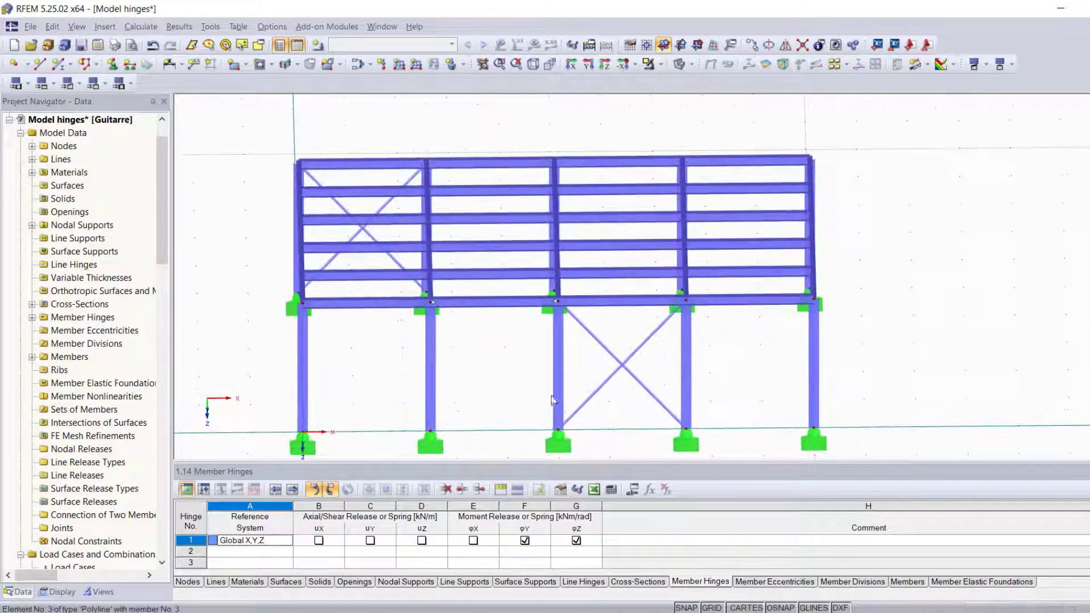
drag(524, 122, 476, 296)
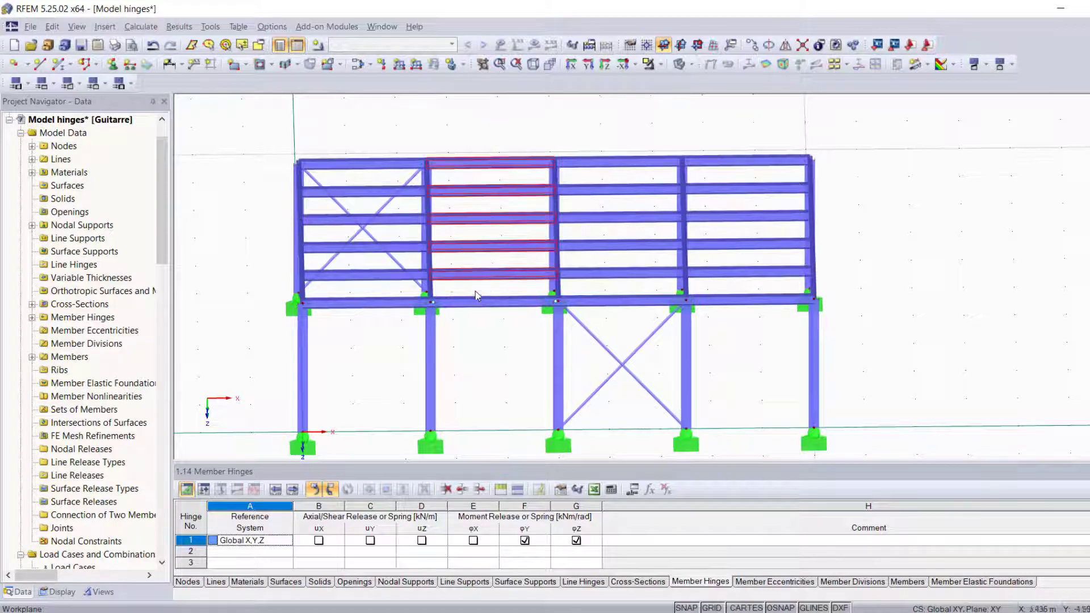
double_click(499, 167)
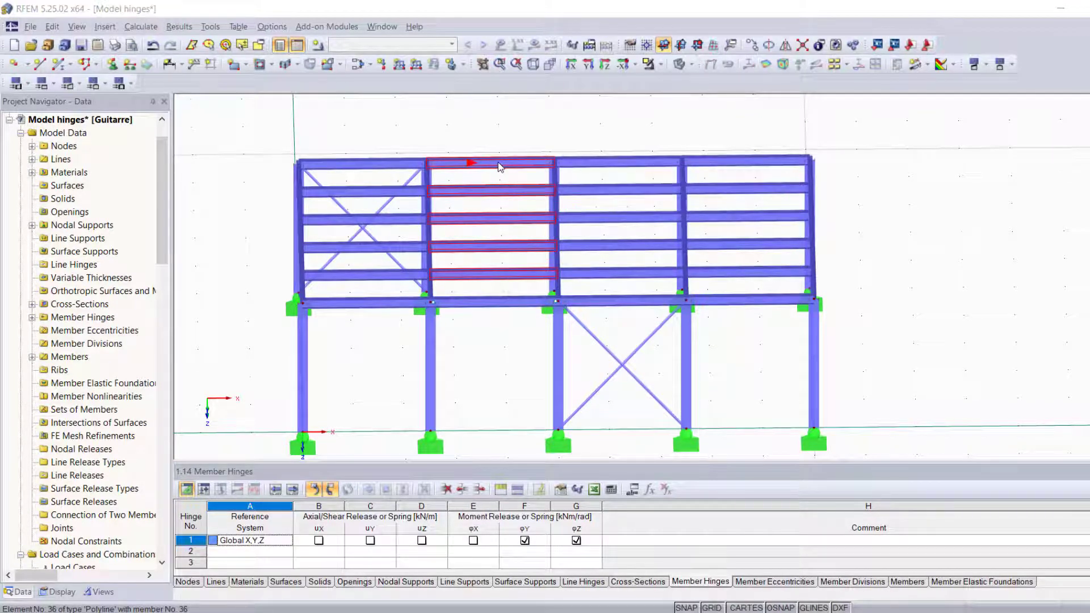
click(485, 440)
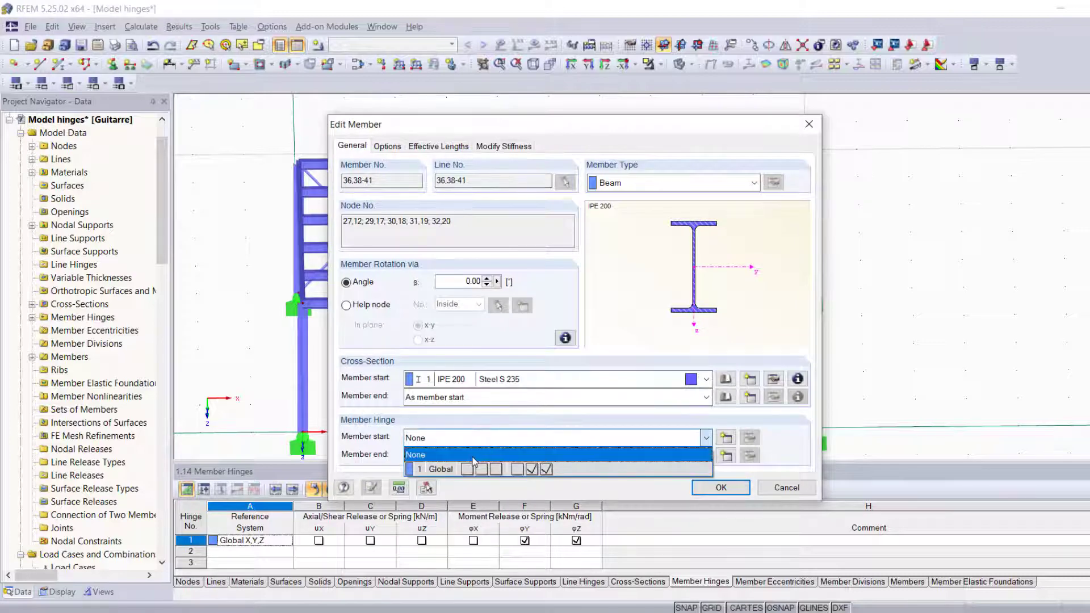
click(542, 466)
click(544, 456)
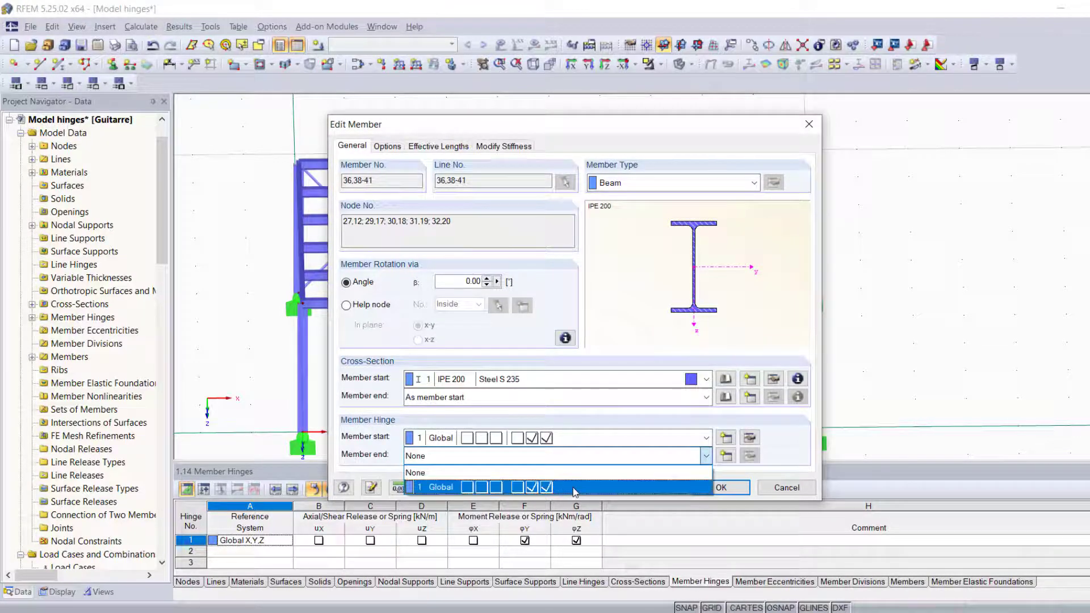
click(546, 486)
click(732, 487)
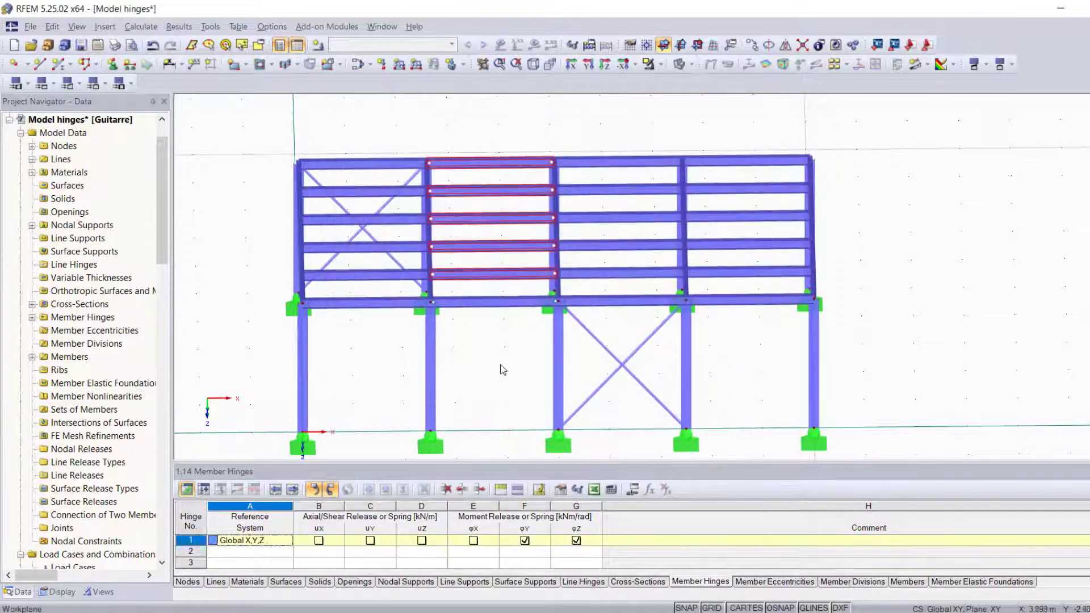
click(505, 370)
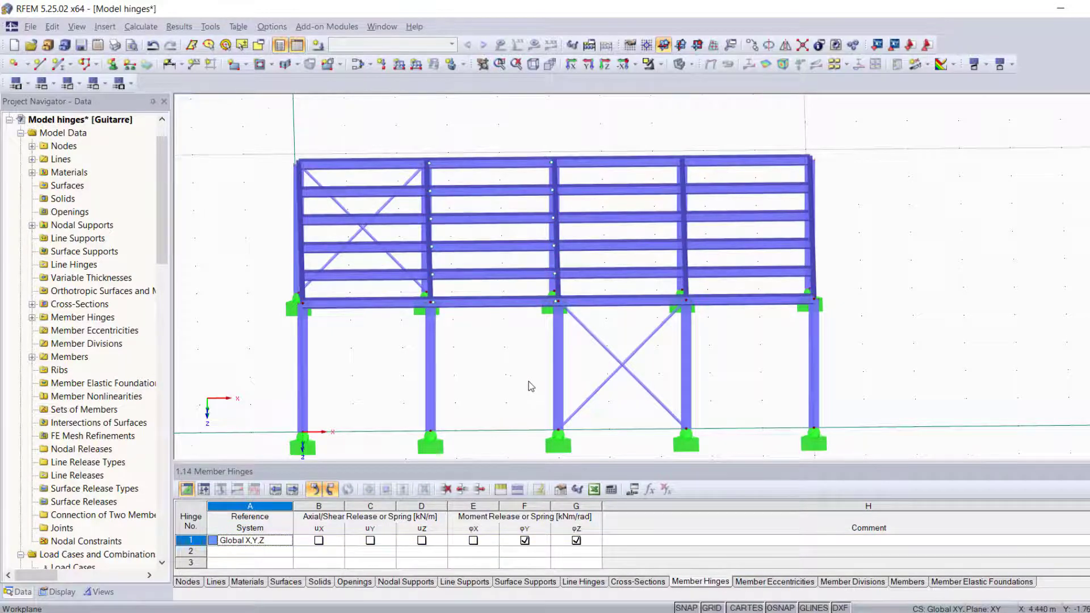
Step: Start the graphical assignment of member hinges to members with the existing Global hinge chosen
ctrl+middle_drag(525, 384, 482, 380)
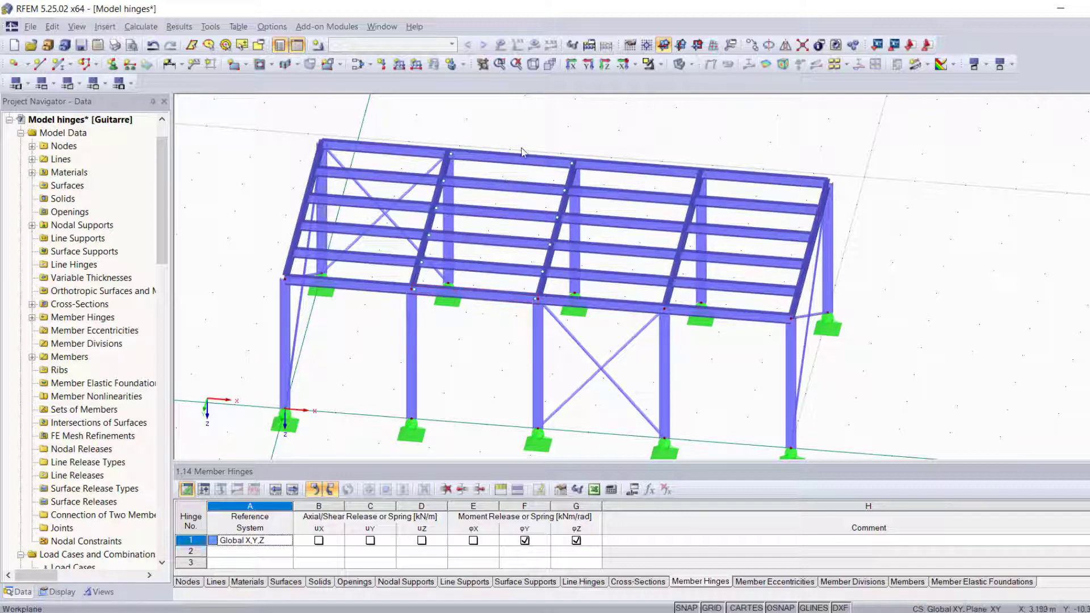
ctrl+middle_drag(444, 376, 493, 297)
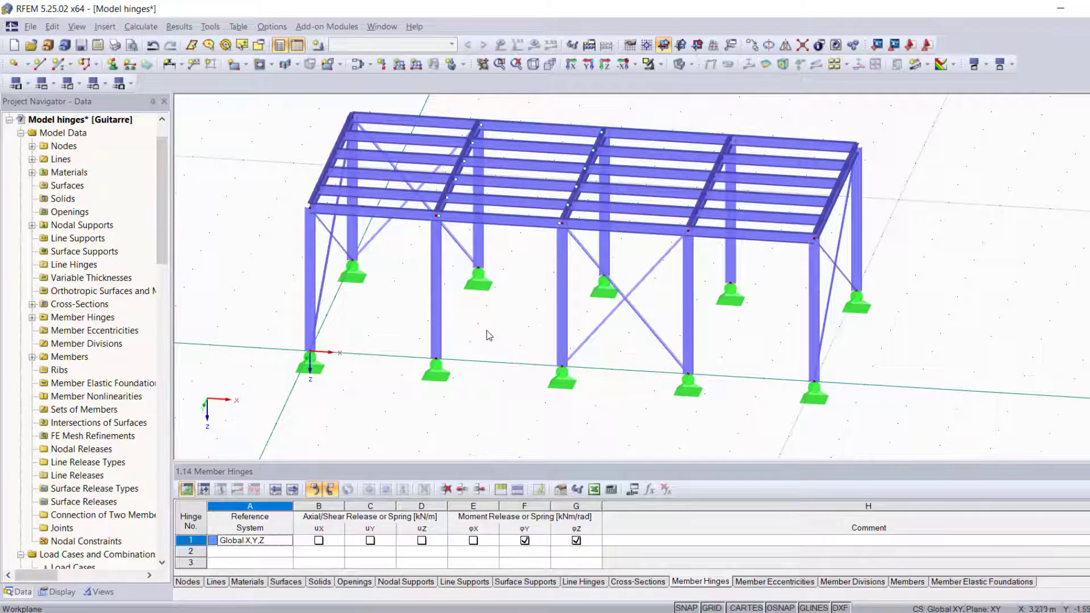
scroll(489, 338, down, 2)
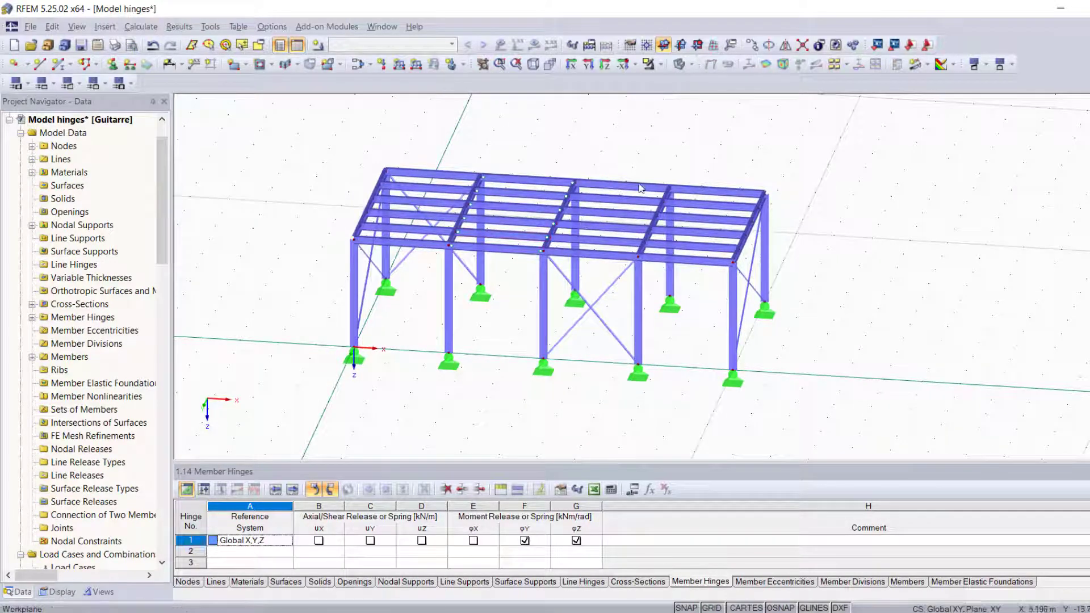
ctrl+middle_drag(486, 383, 531, 344)
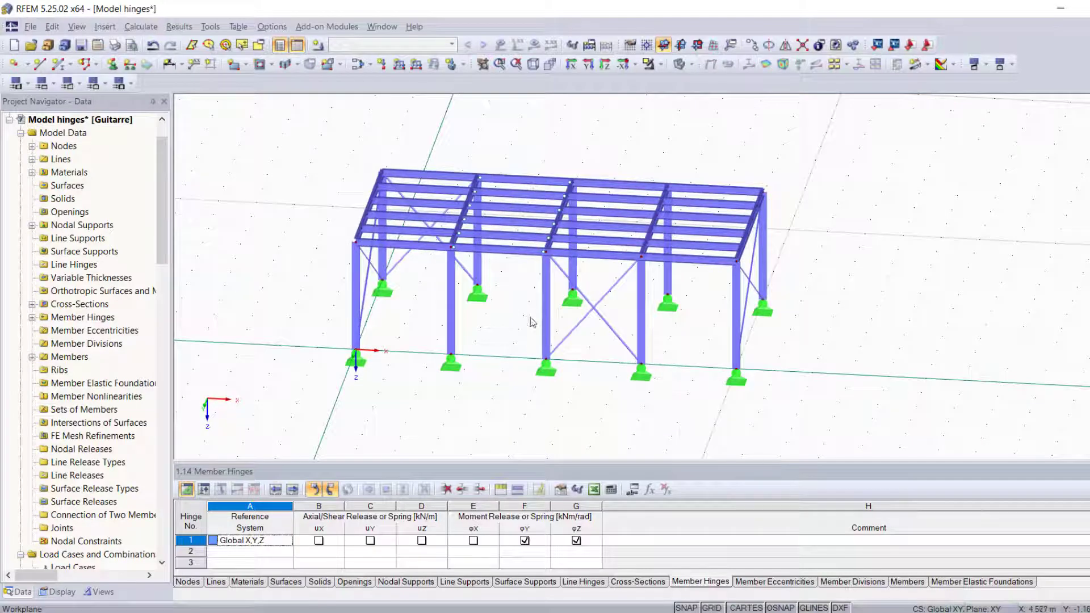
click(102, 27)
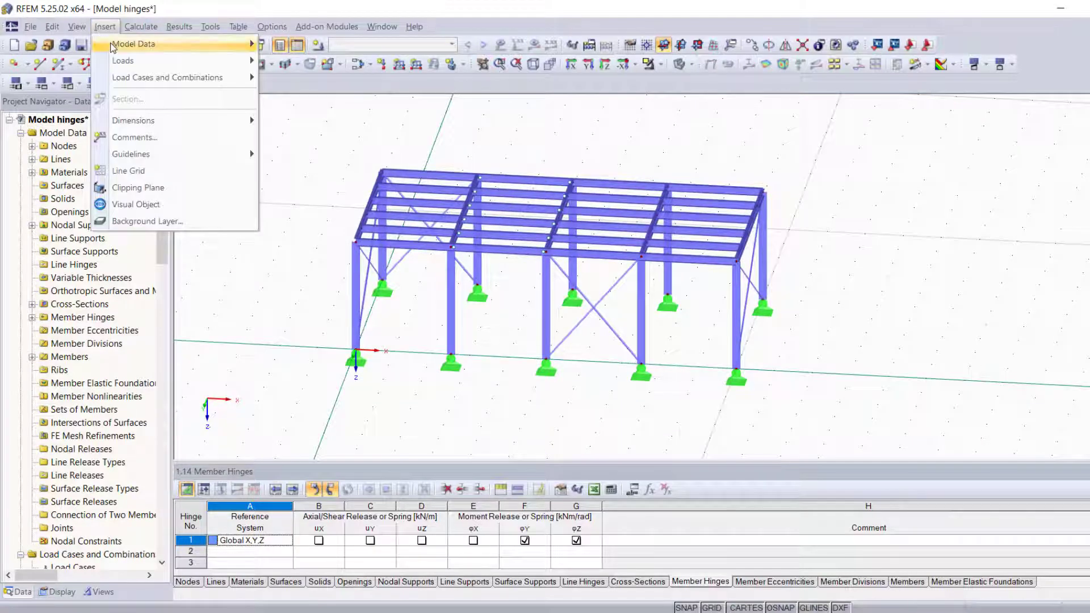
mouse_move(182, 43)
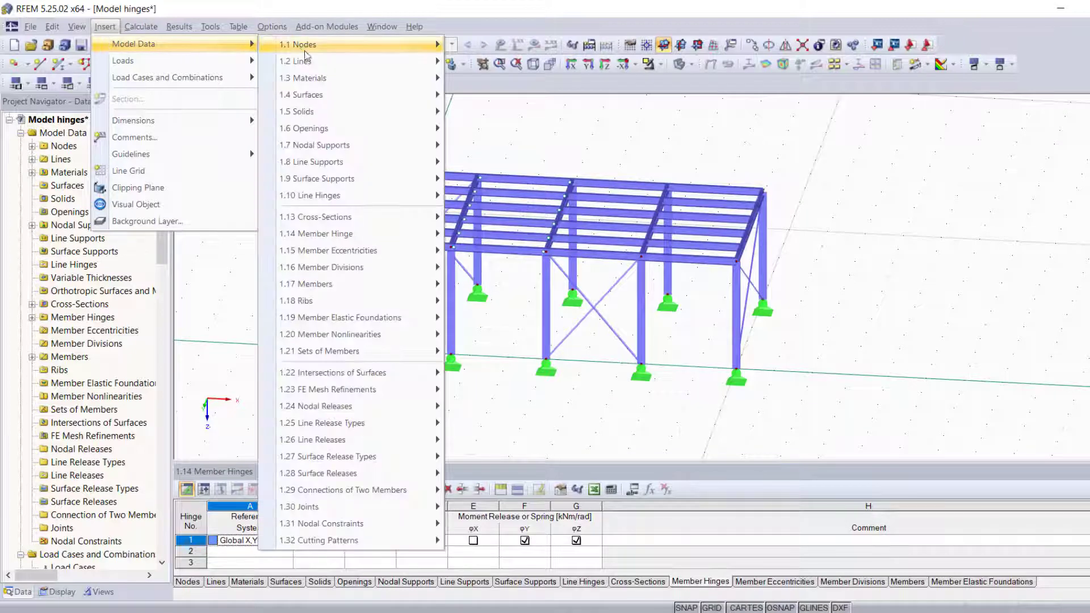
mouse_move(397, 234)
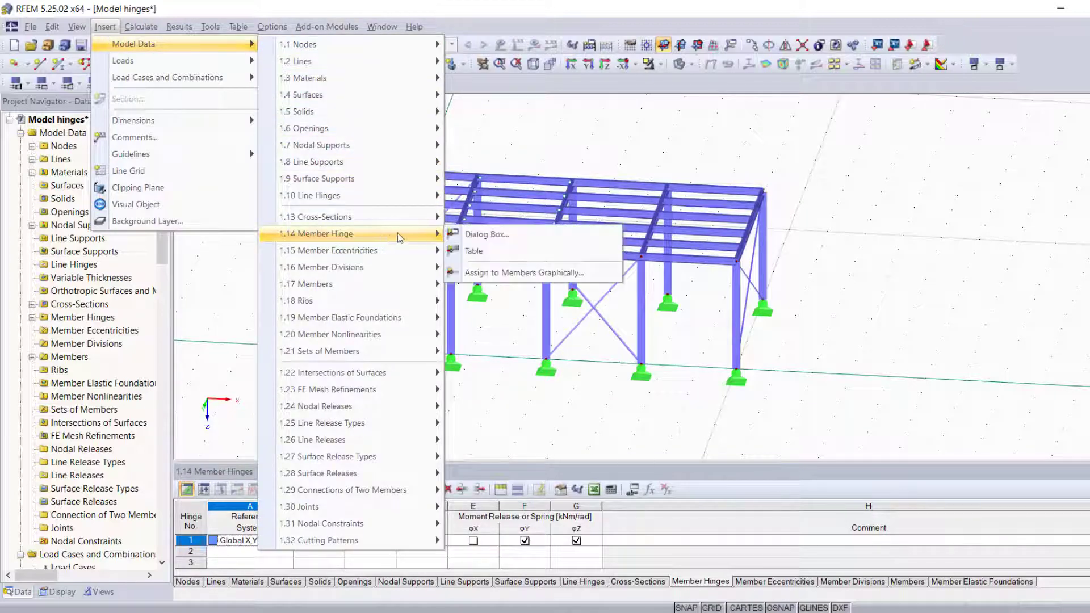
click(526, 274)
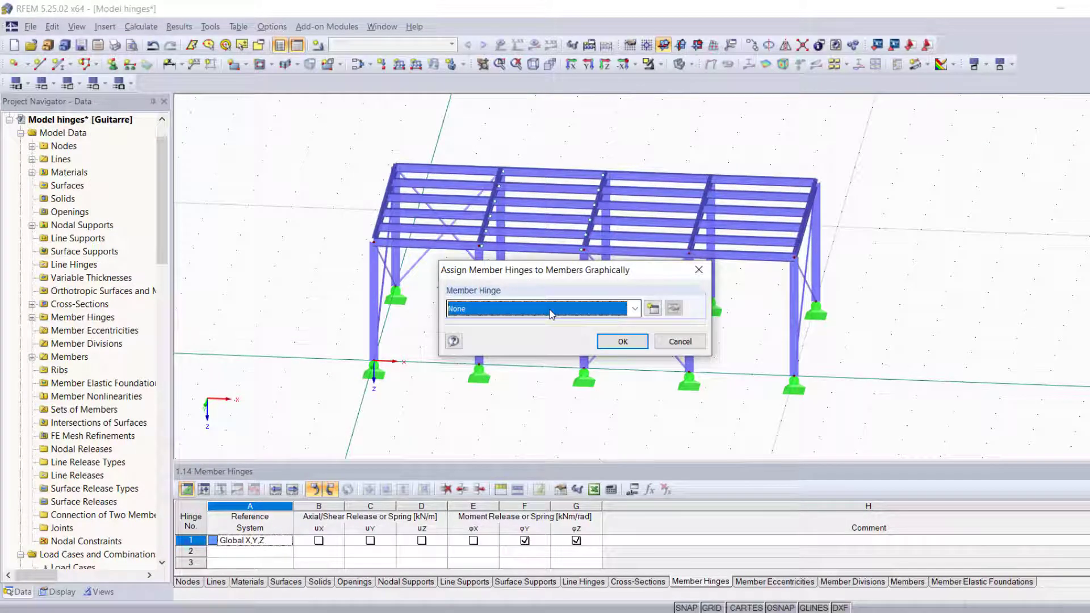
click(552, 314)
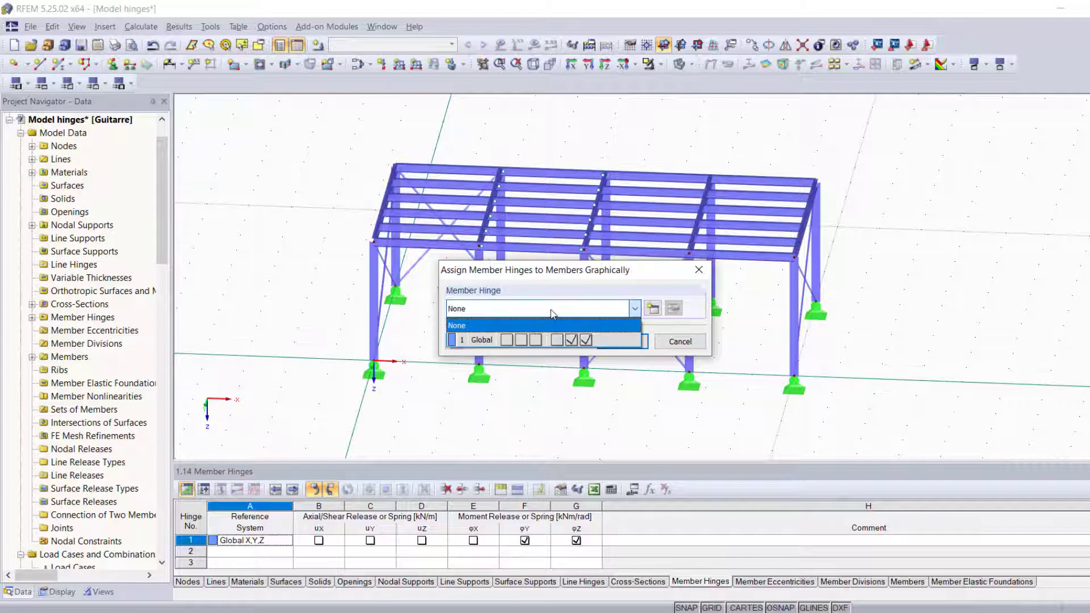
click(551, 341)
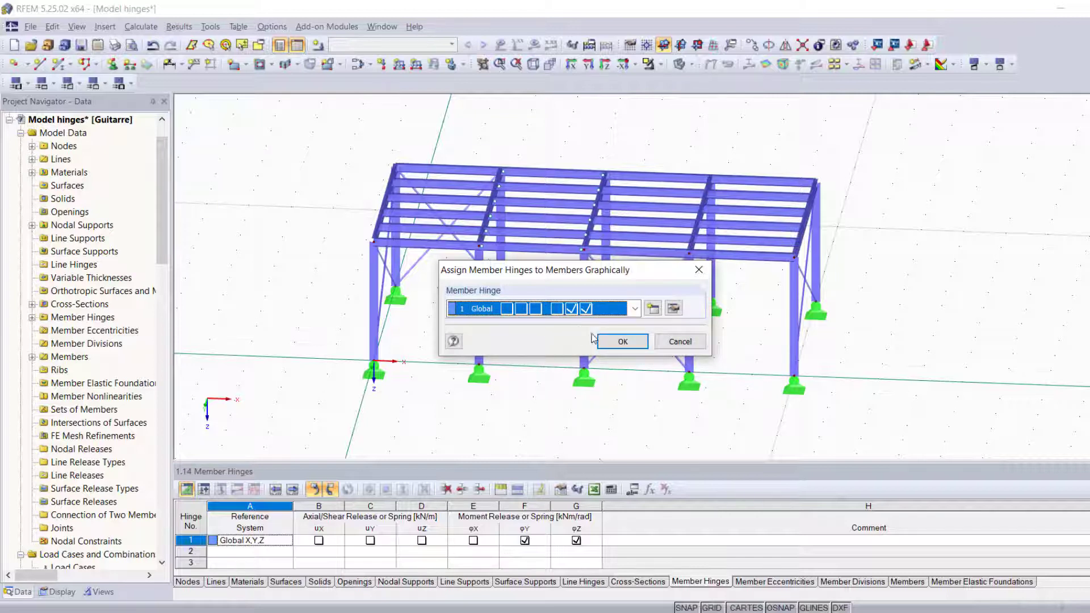
click(623, 343)
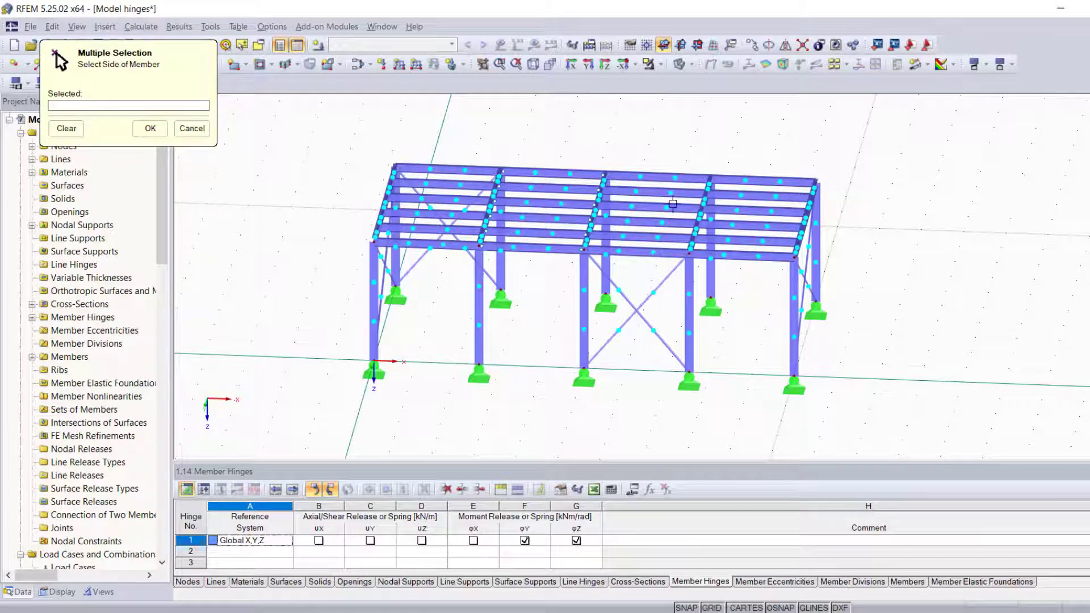
Step: Assign the Global hinge in the third bay to the ends of the front two beams, starts of the middle two and both ends of the rear two
ctrl+middle_drag(564, 298, 603, 293)
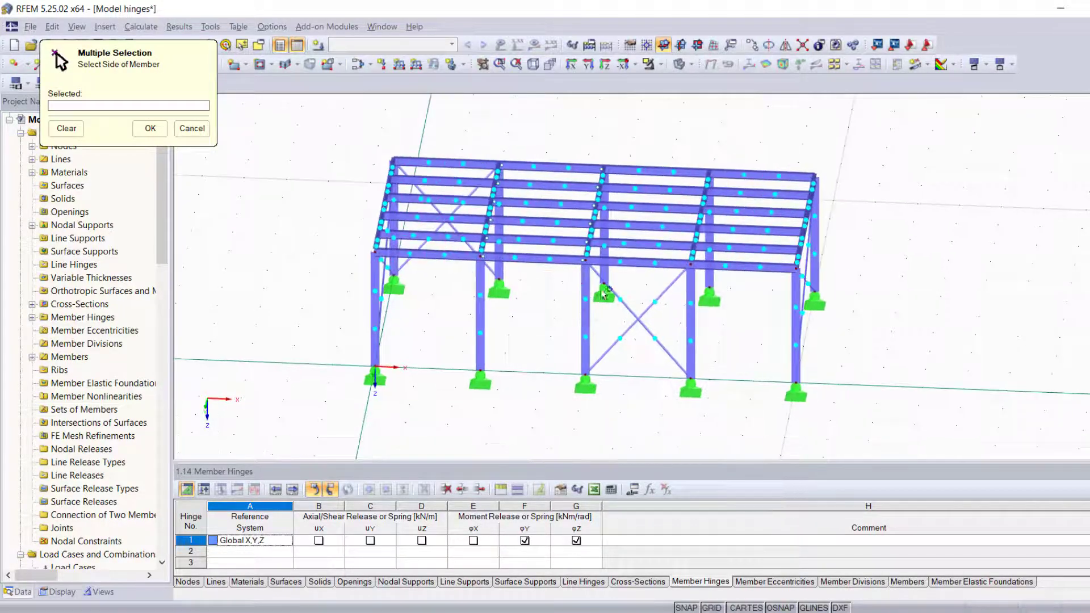
scroll(604, 294, up, 5)
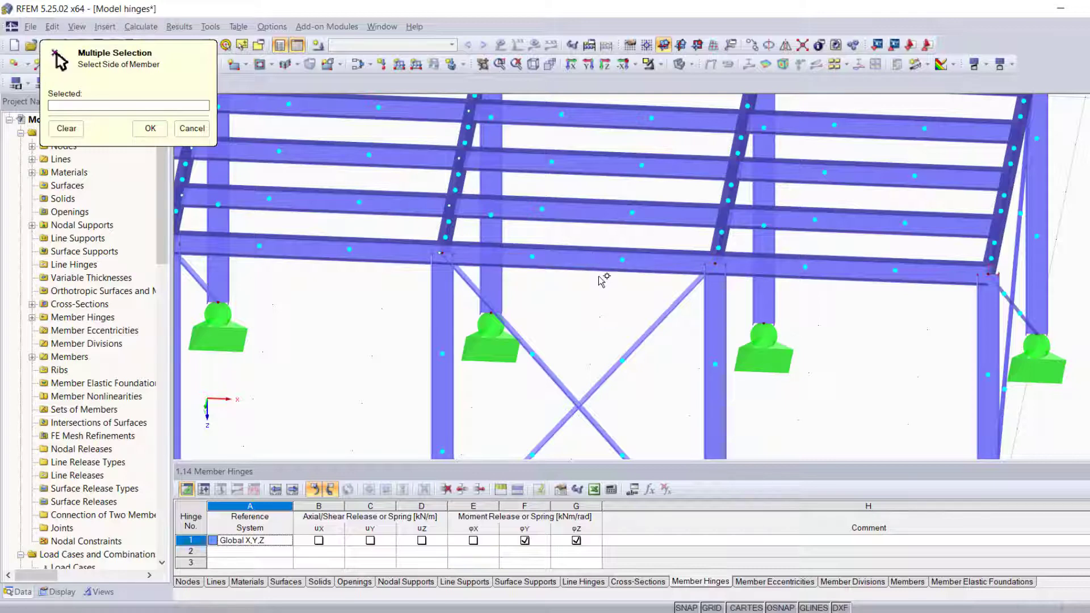
scroll(625, 298, up, 2)
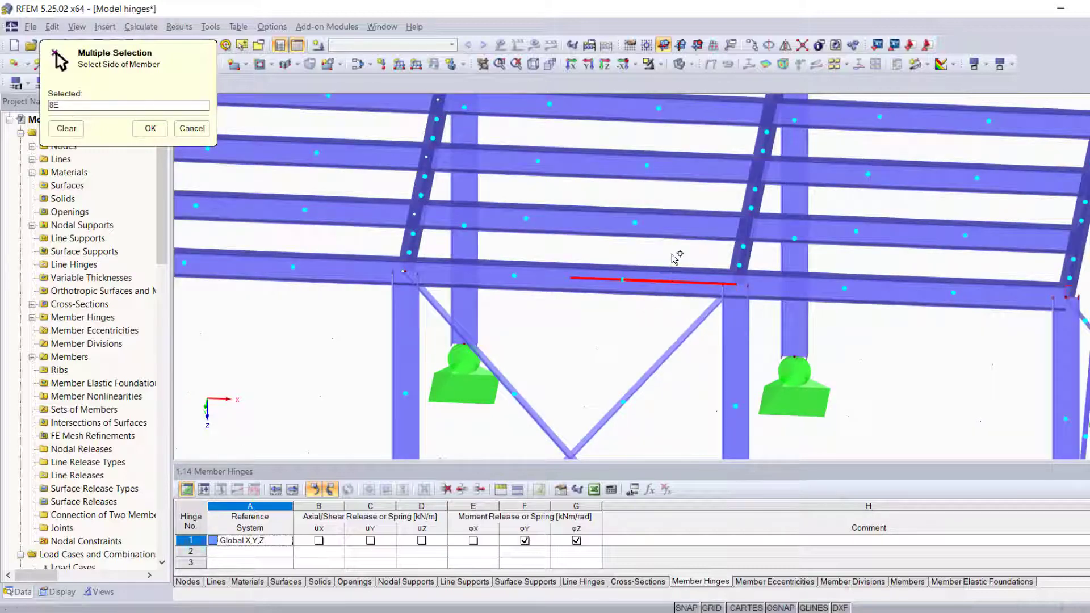
click(684, 226)
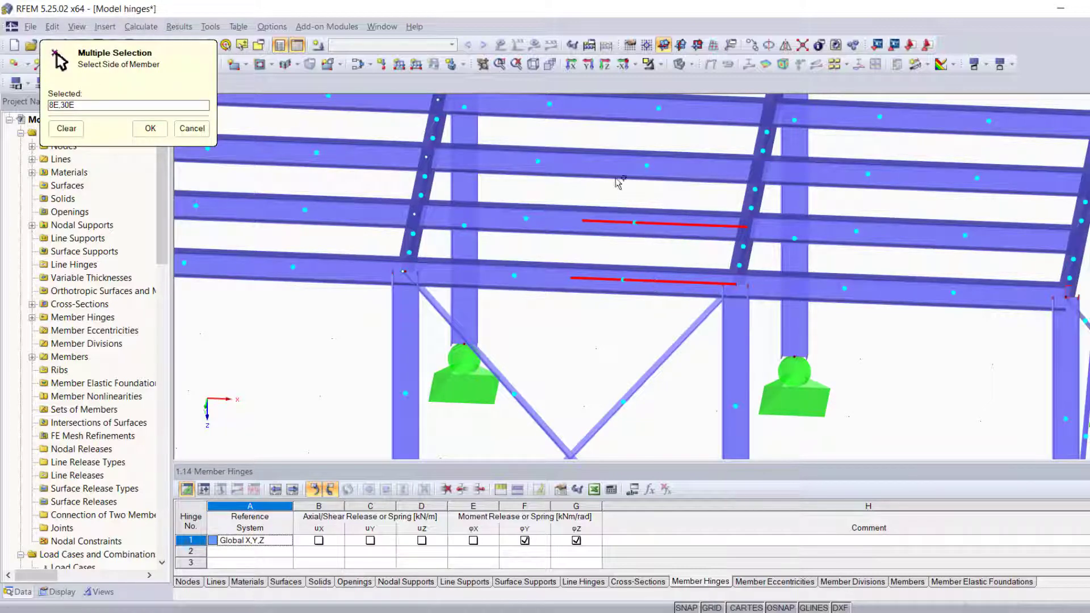
scroll(606, 178, down, 3)
middle_drag(589, 221, 573, 287)
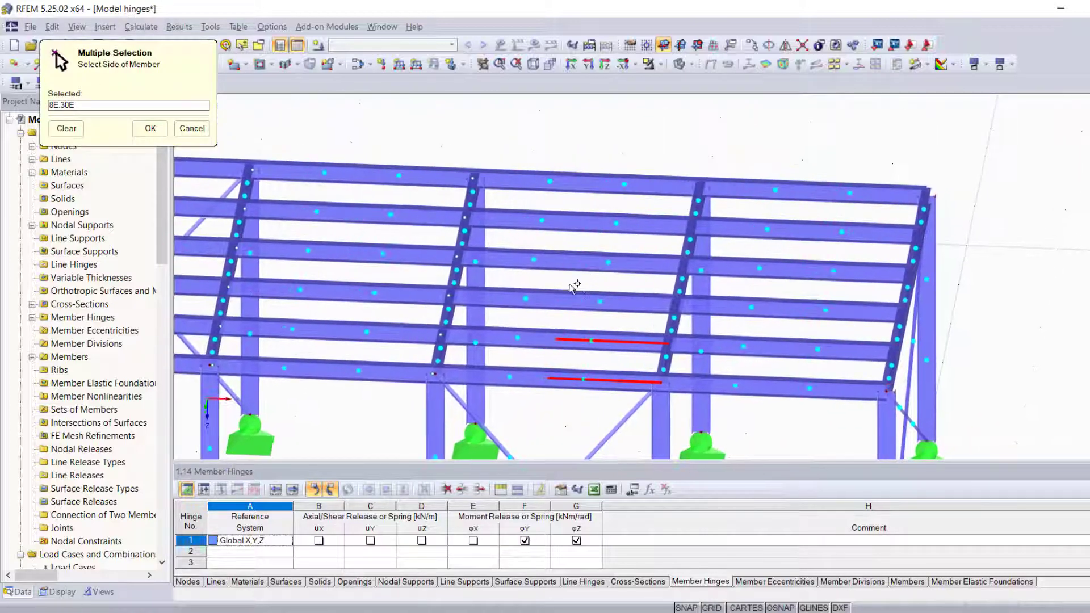
click(511, 295)
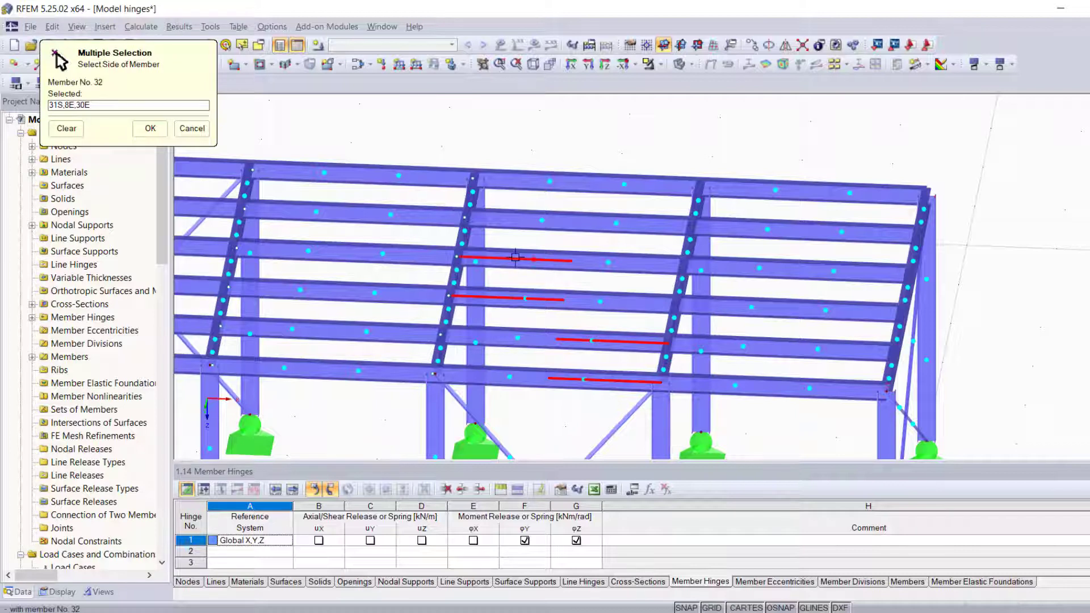
click(582, 222)
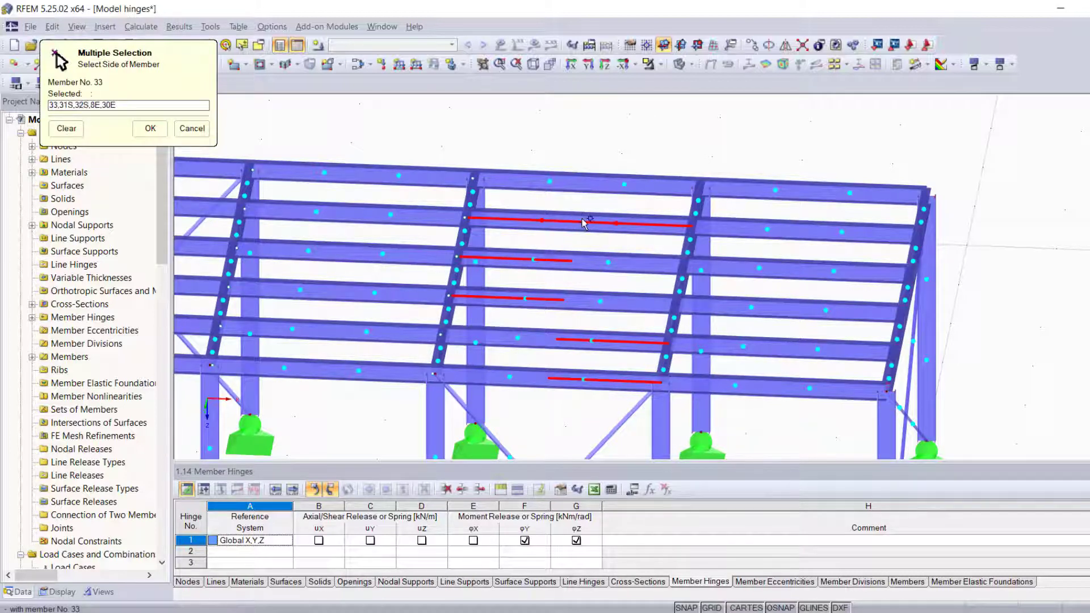
click(589, 183)
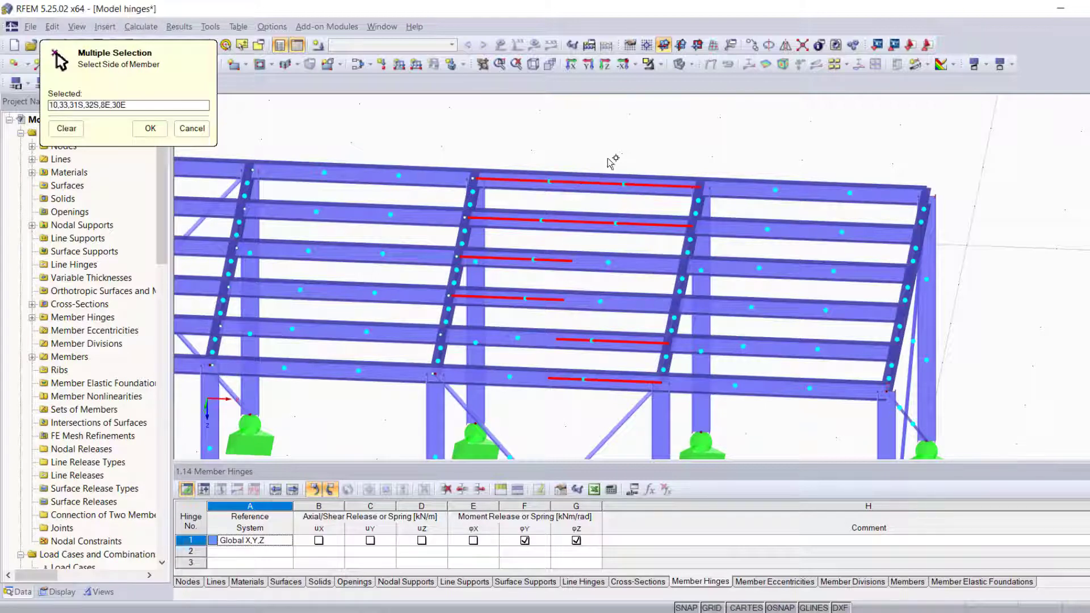
right_click(620, 130)
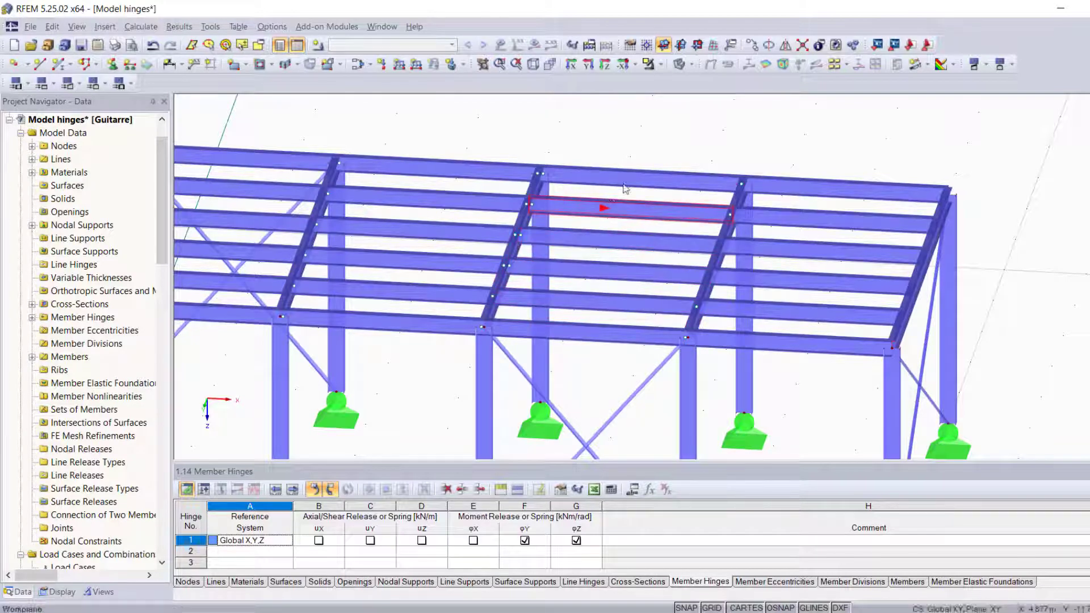
click(650, 181)
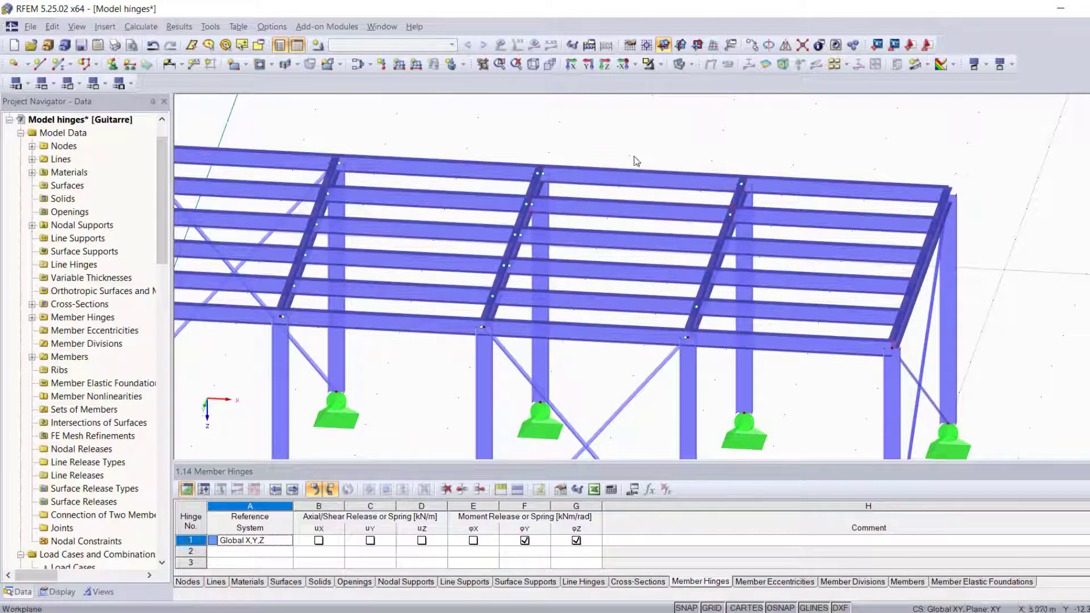
Step: Create member hinge 2 in the local member axes x,y,z with φy and φz released, and select its entry in the hinge table
scroll(655, 230, down, 3)
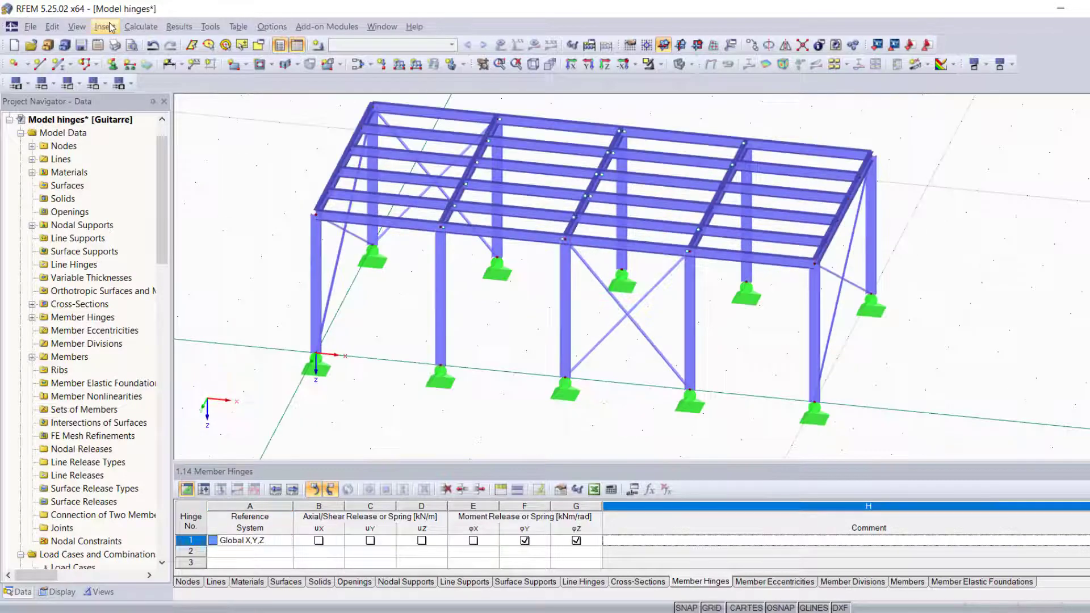
click(104, 27)
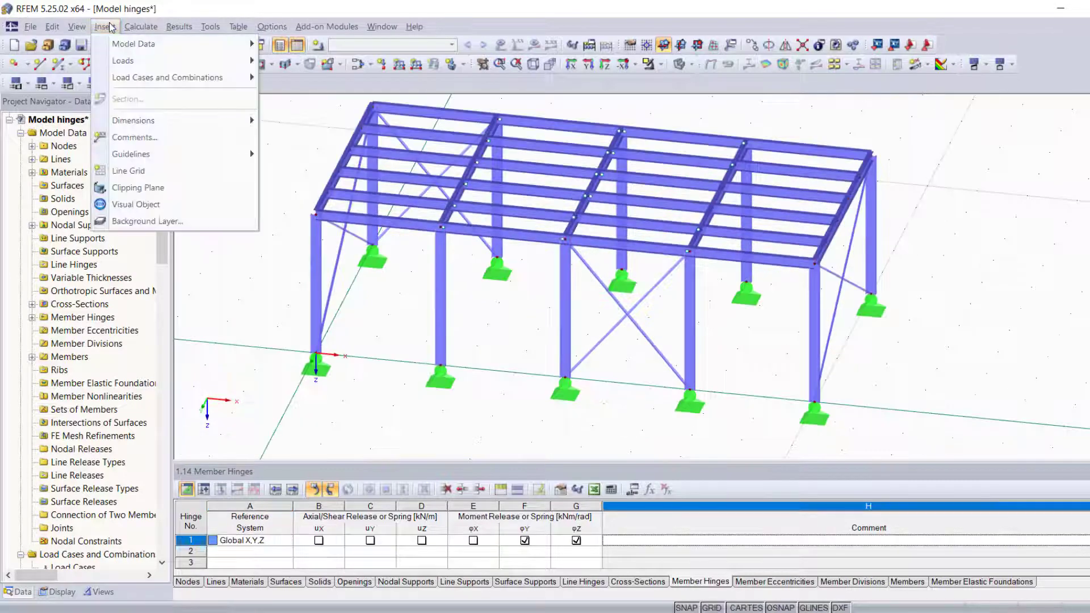
mouse_move(233, 43)
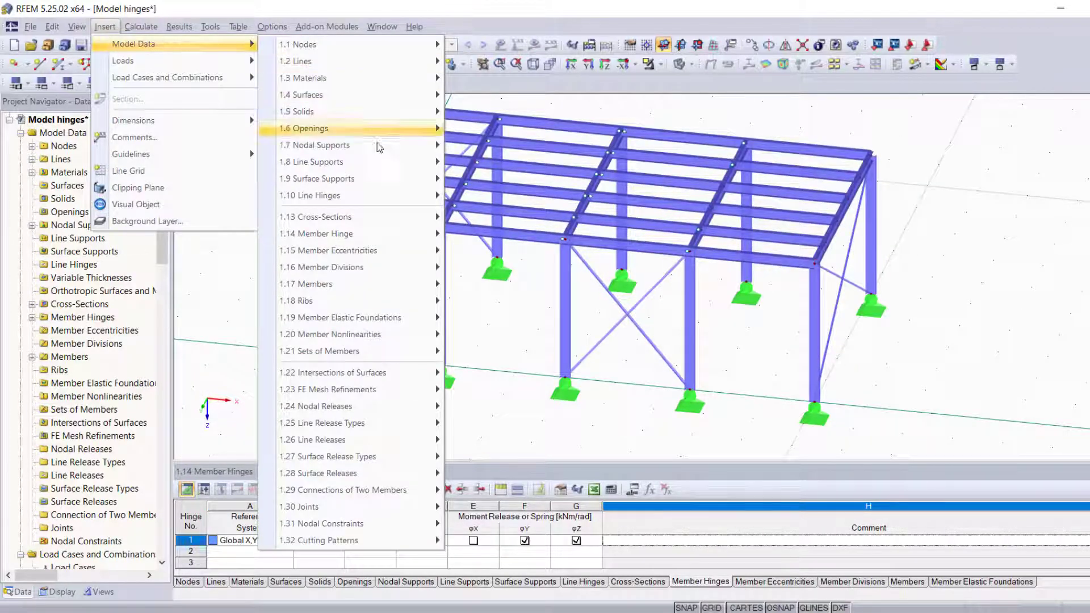
mouse_move(375, 238)
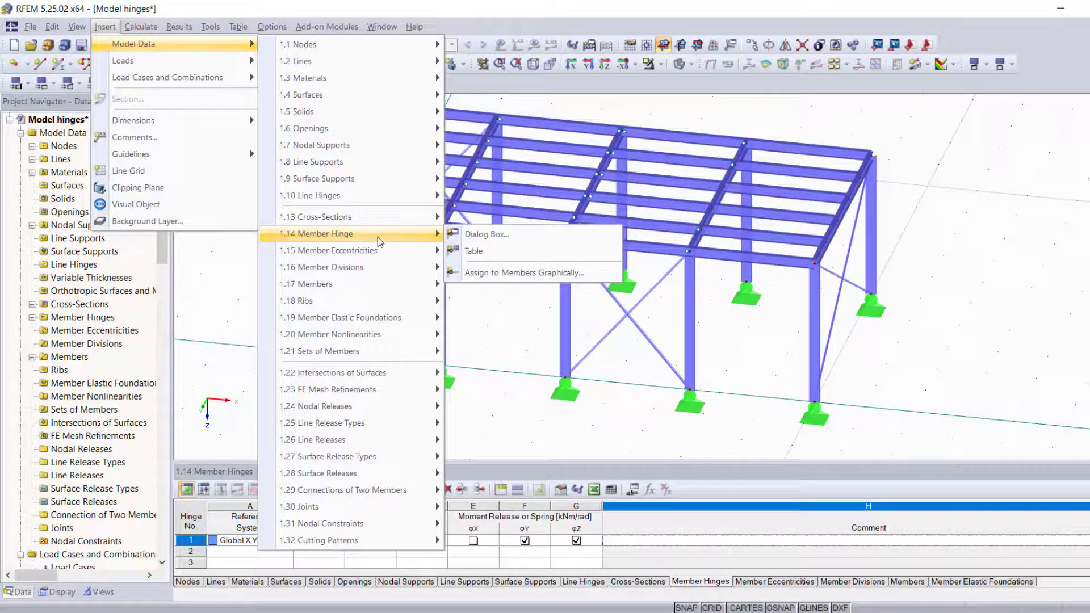
click(502, 237)
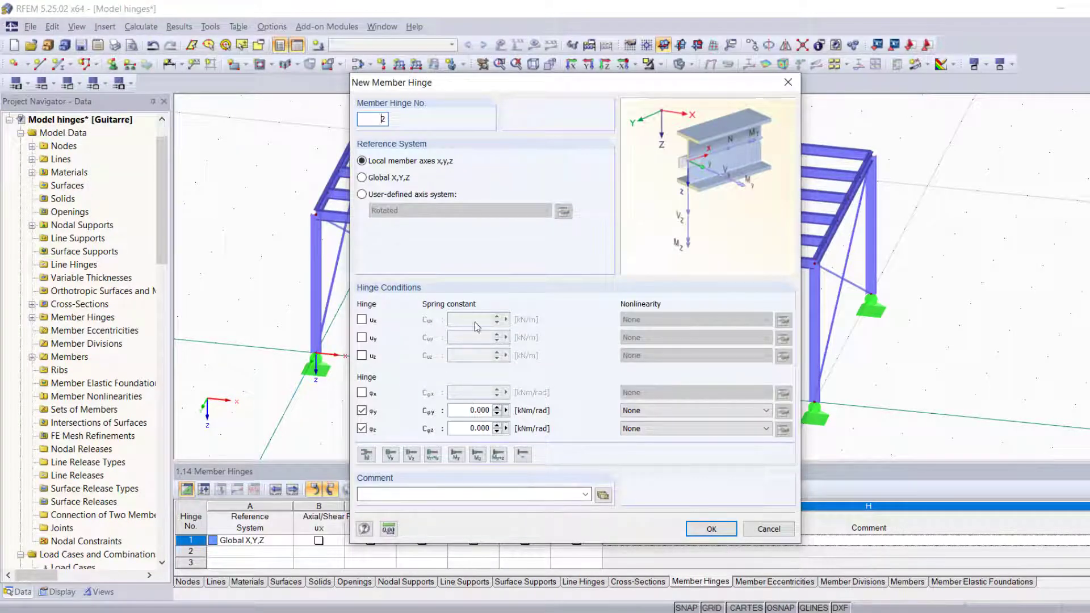
click(709, 528)
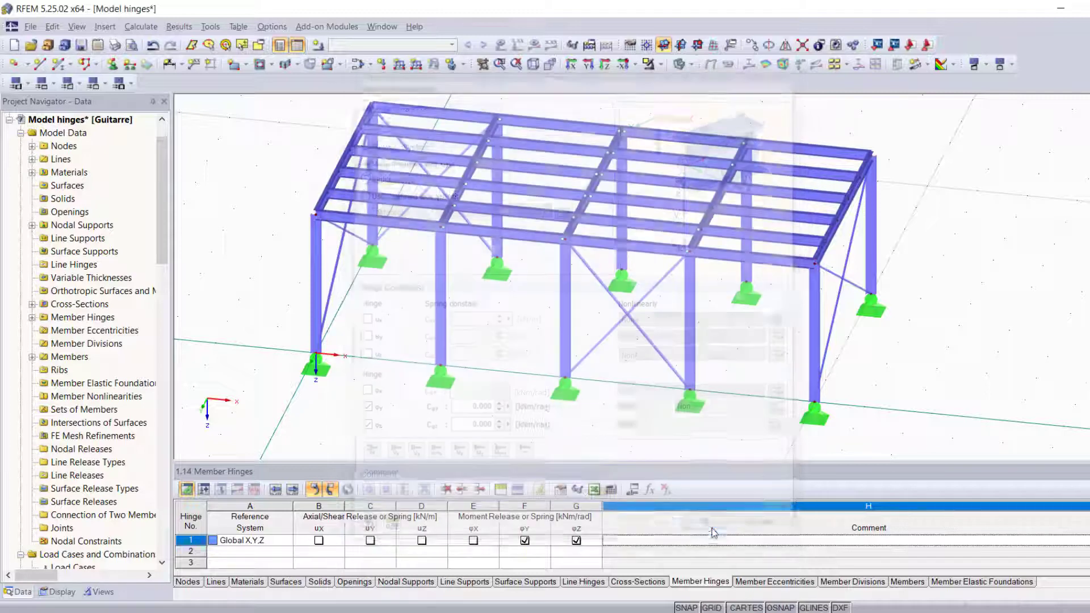
click(250, 552)
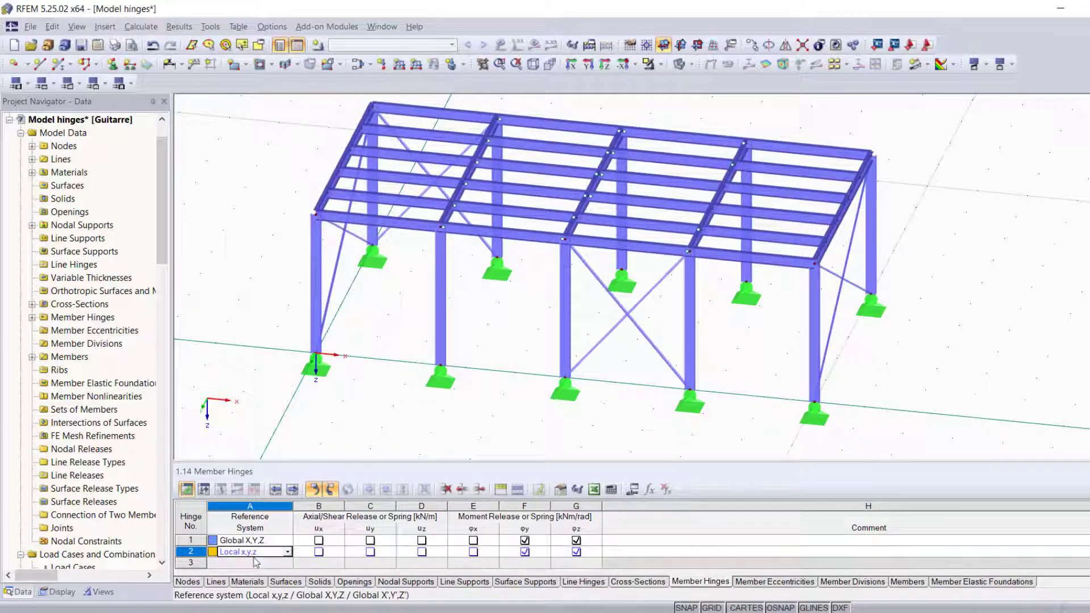
double_click(316, 273)
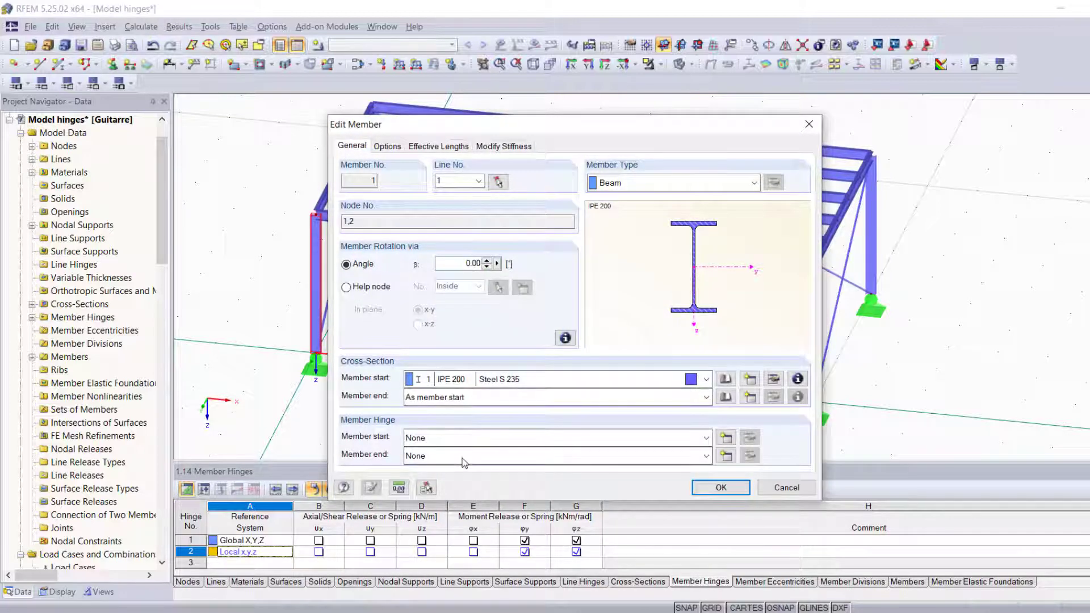
click(477, 455)
click(480, 502)
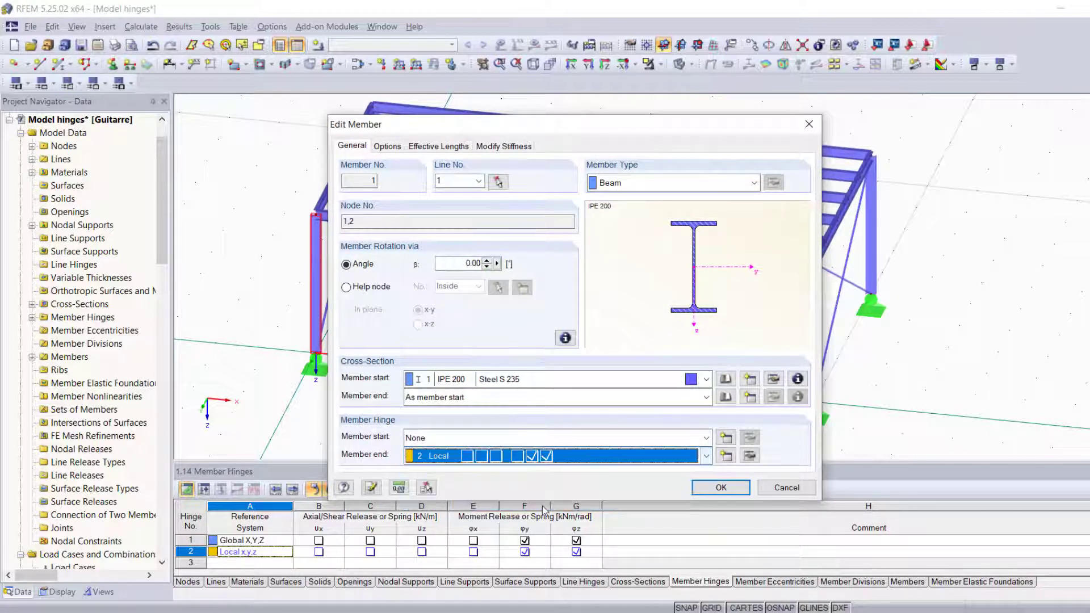
click(784, 488)
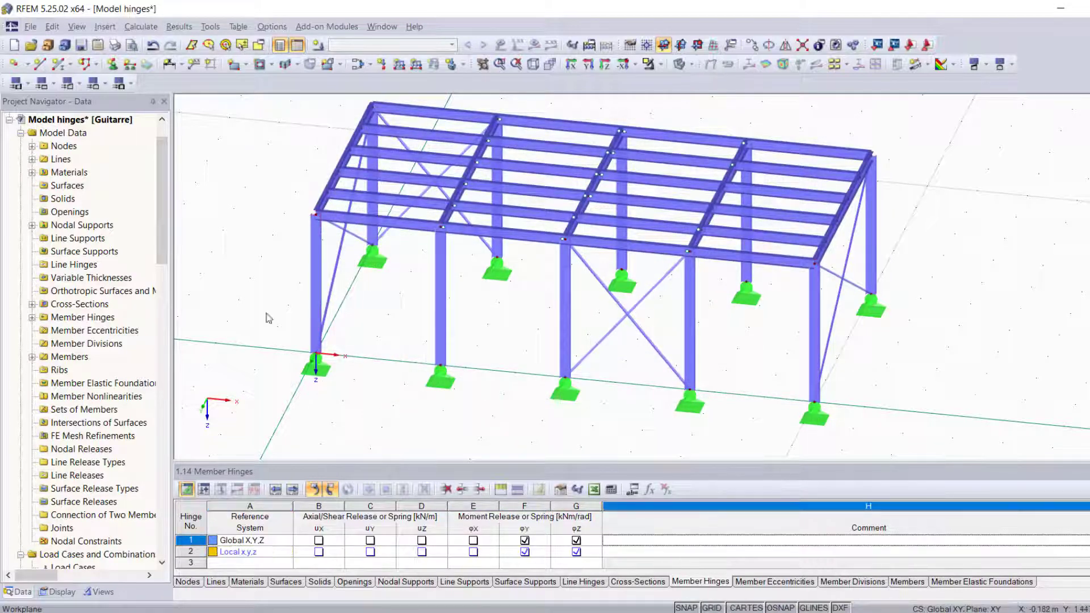
Step: Add member hinge 3 in the member hinge table with the Local x,y,z reference system and ux released
click(105, 27)
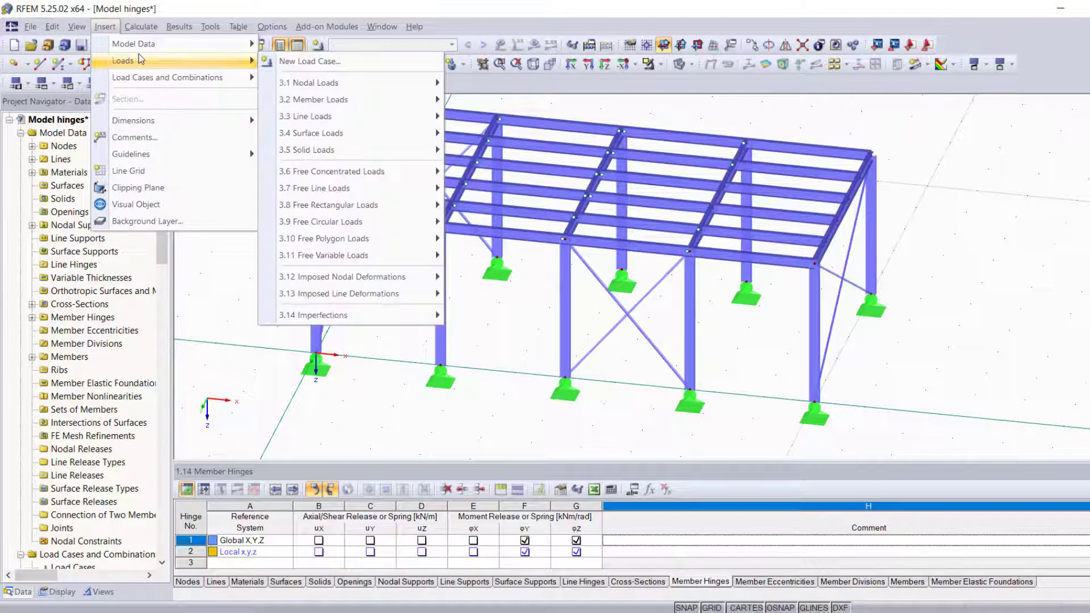
mouse_move(164, 44)
mouse_move(357, 238)
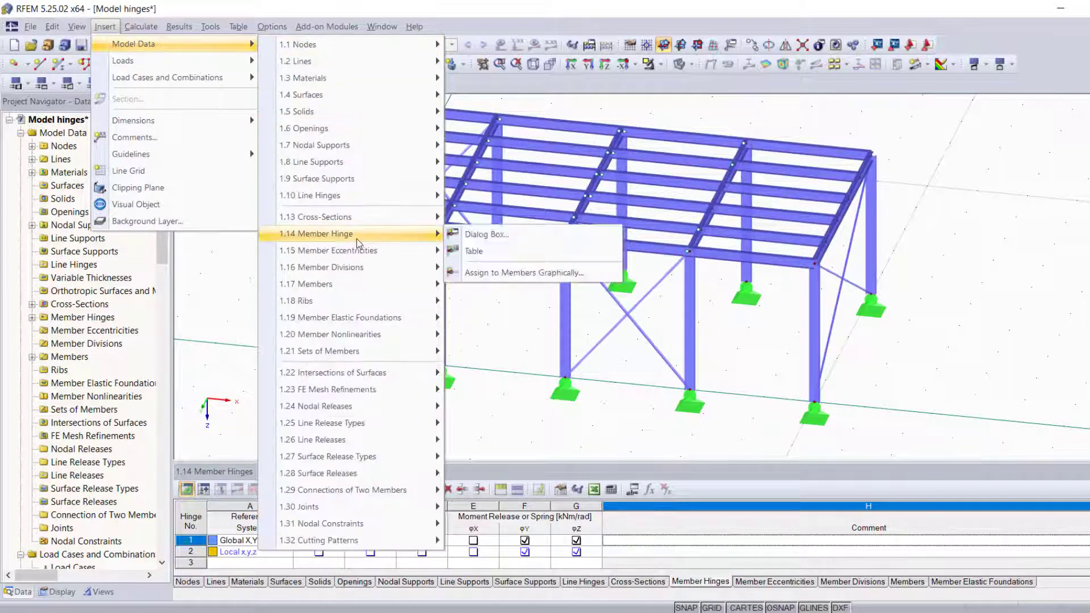
click(499, 253)
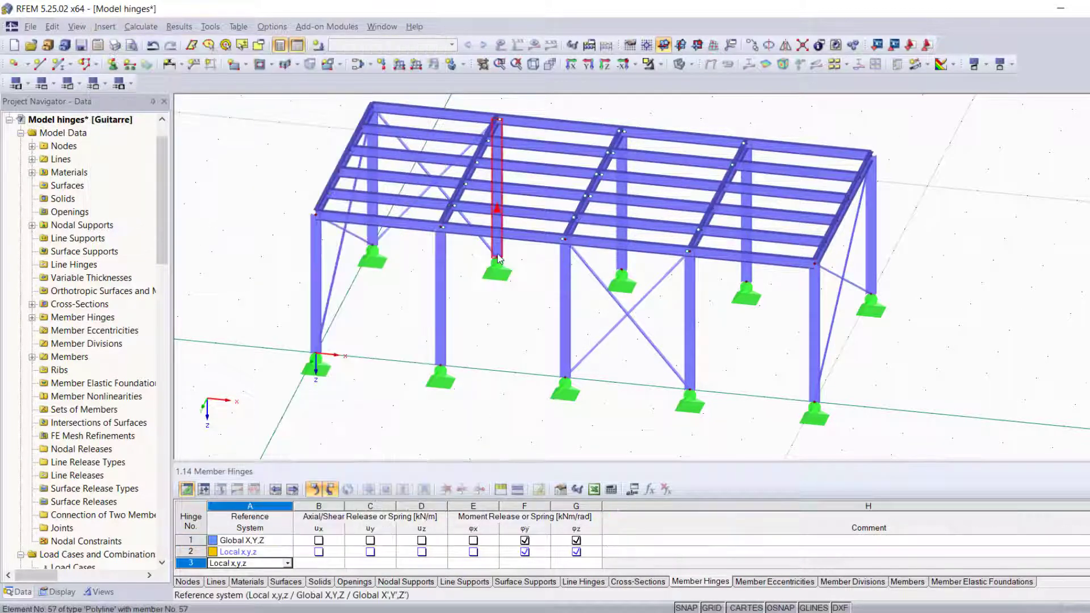
click(267, 564)
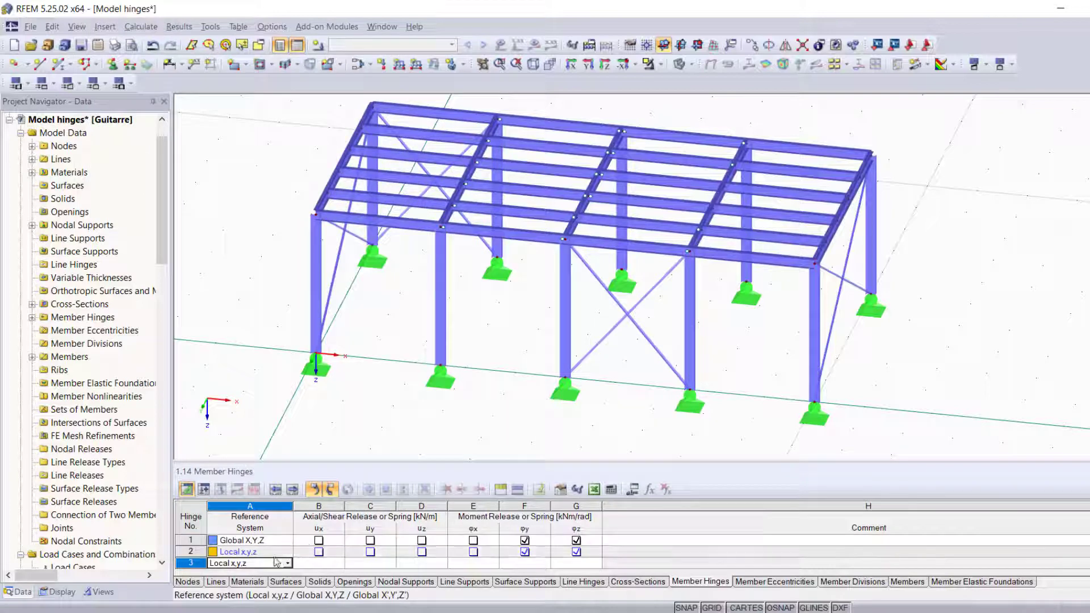
click(321, 564)
click(339, 563)
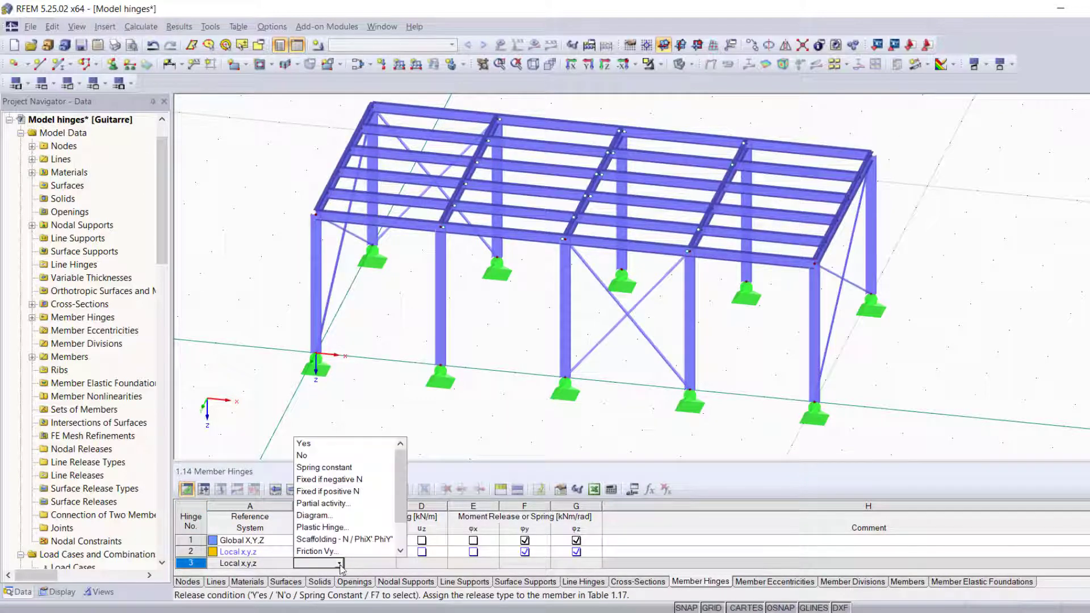
click(328, 444)
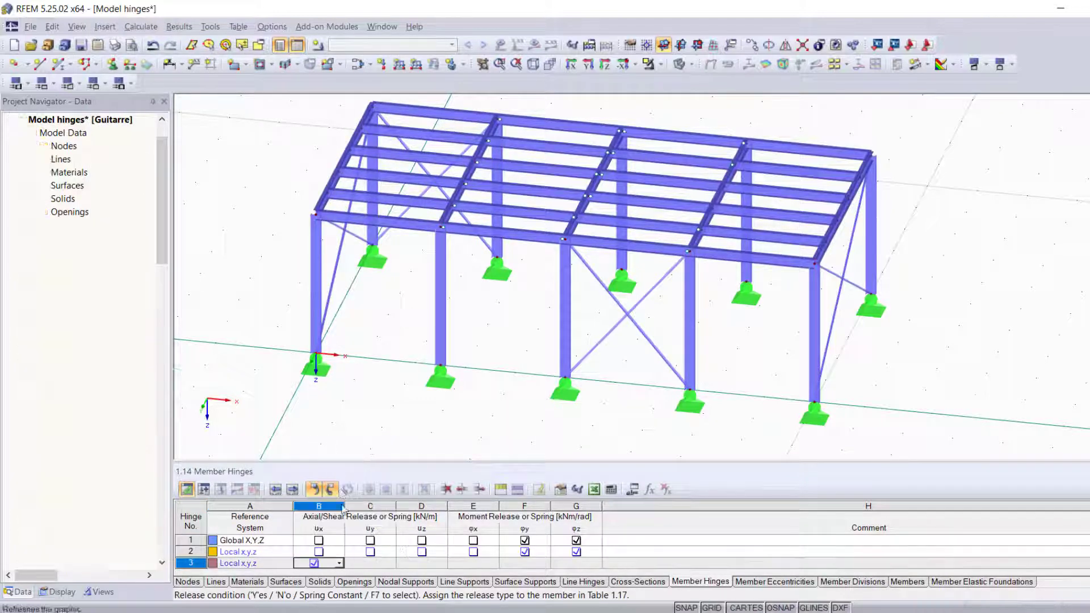
Step: For member hinge 3, set uy, uz and φx to No and release φy and φz
click(374, 563)
click(391, 563)
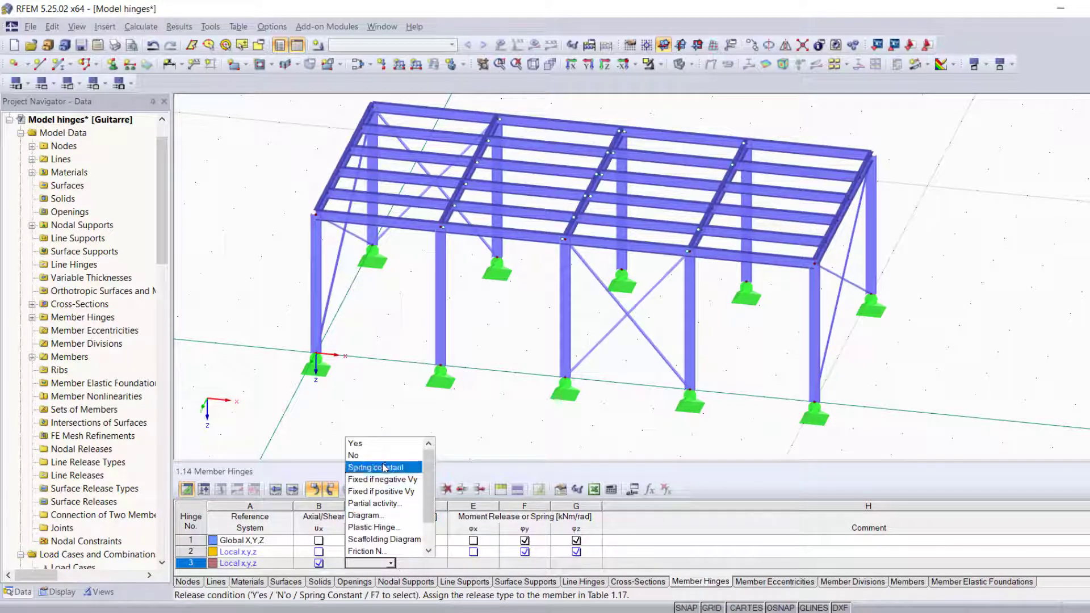
click(361, 455)
click(434, 565)
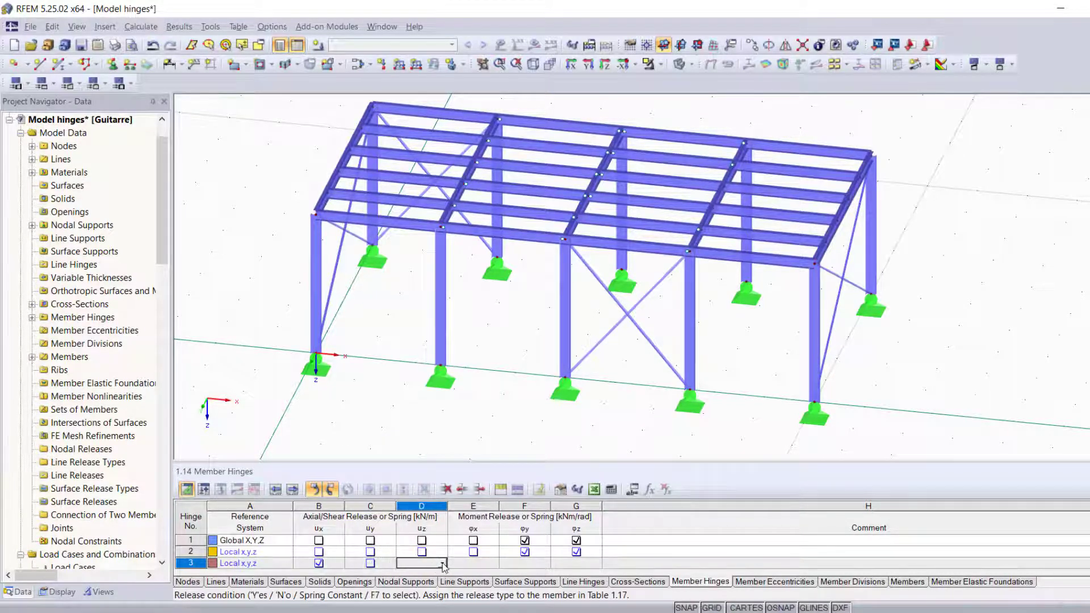
click(444, 563)
click(421, 455)
click(478, 563)
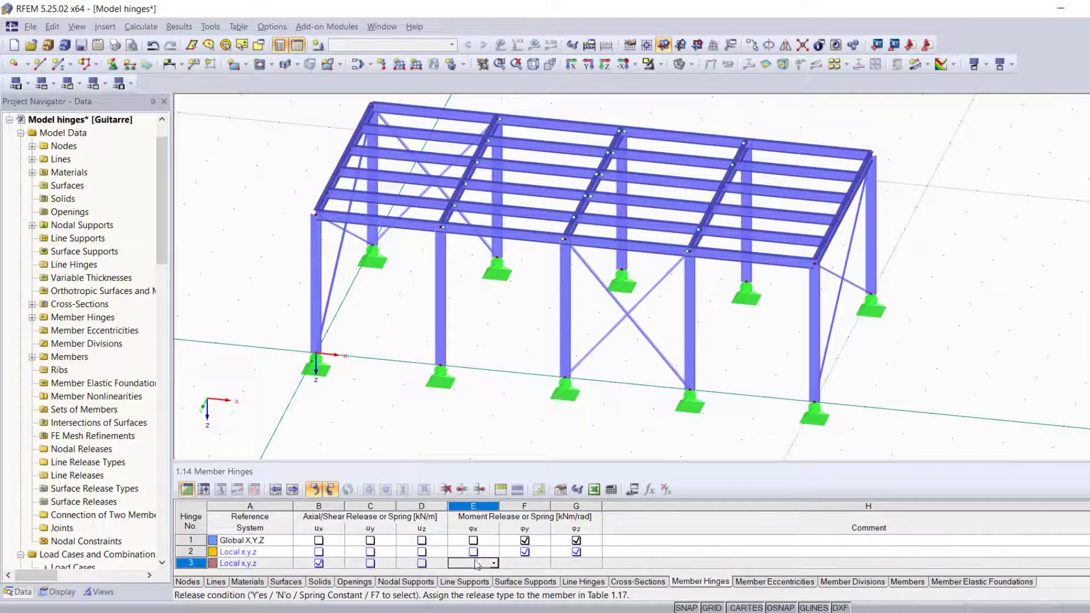
click(495, 564)
click(489, 490)
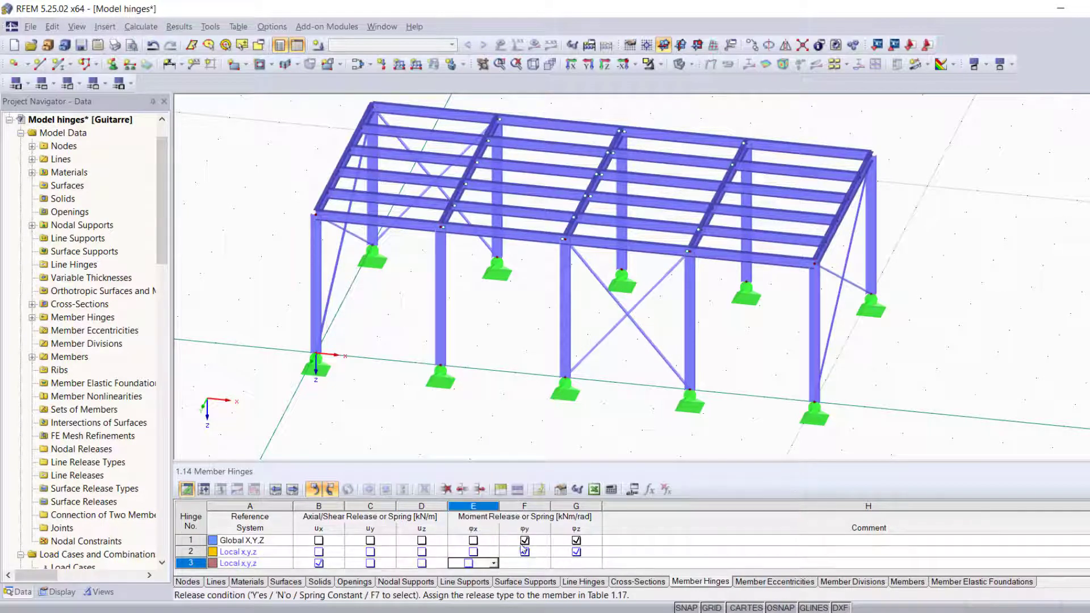
click(596, 564)
click(585, 457)
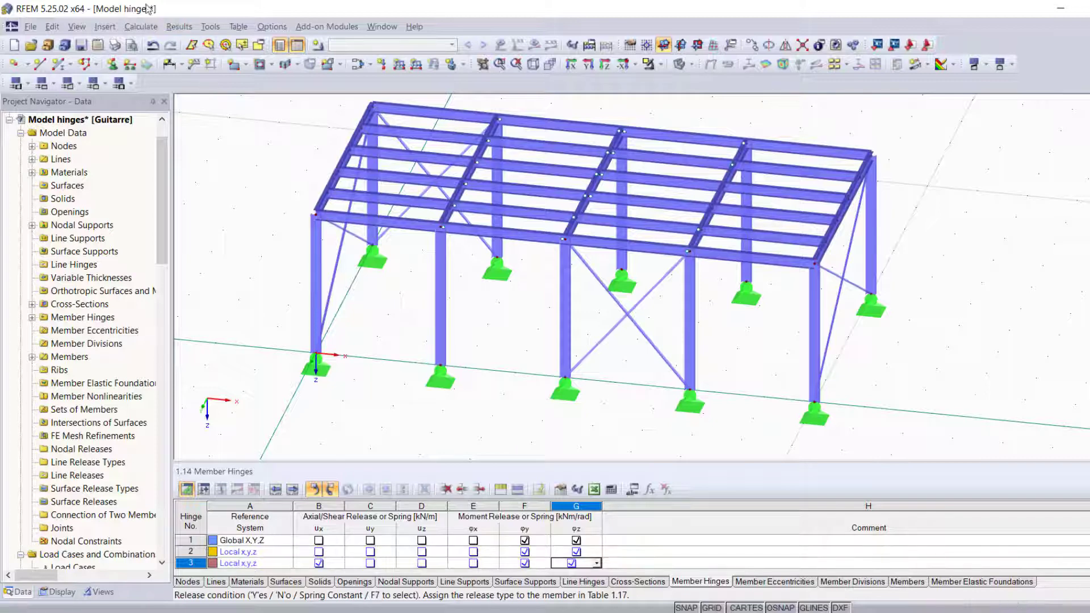
Step: Start the graphical assignment of member hinges to members with Local hinge 3 chosen
click(105, 26)
mouse_move(116, 49)
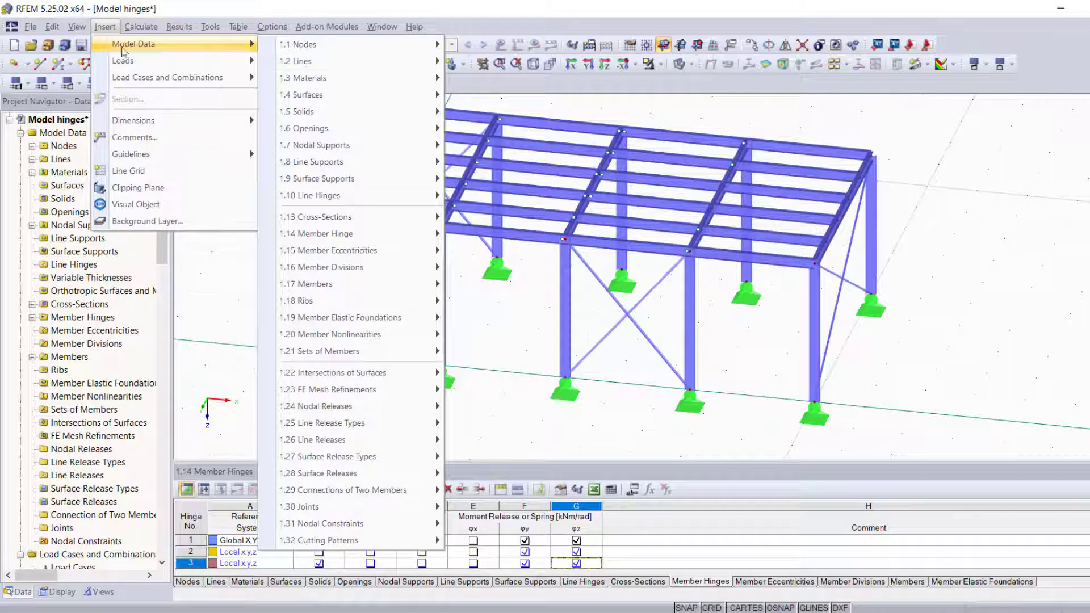
mouse_move(378, 233)
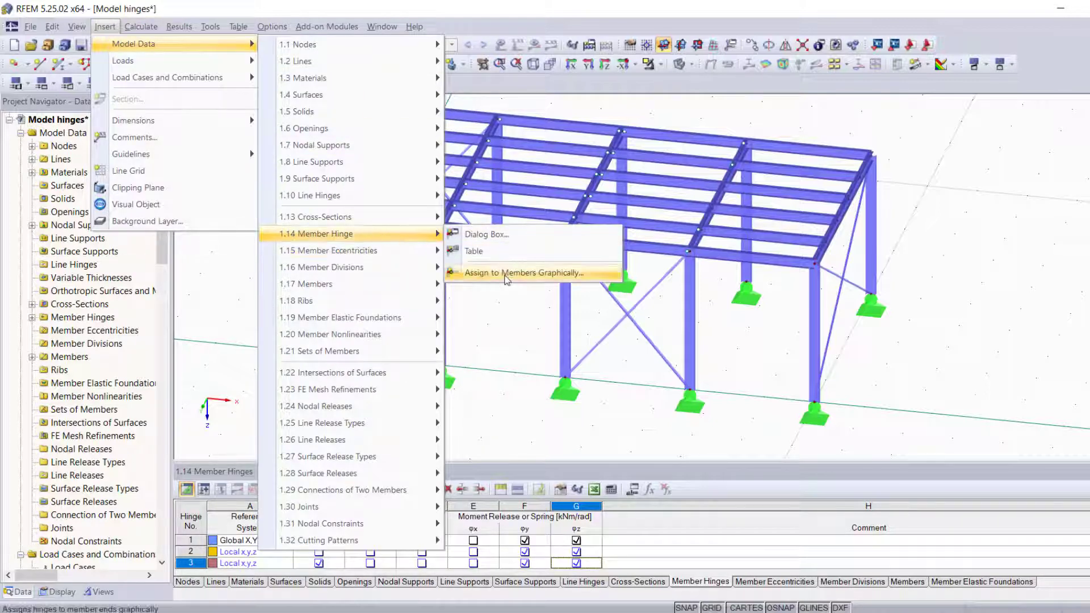
click(505, 273)
click(522, 308)
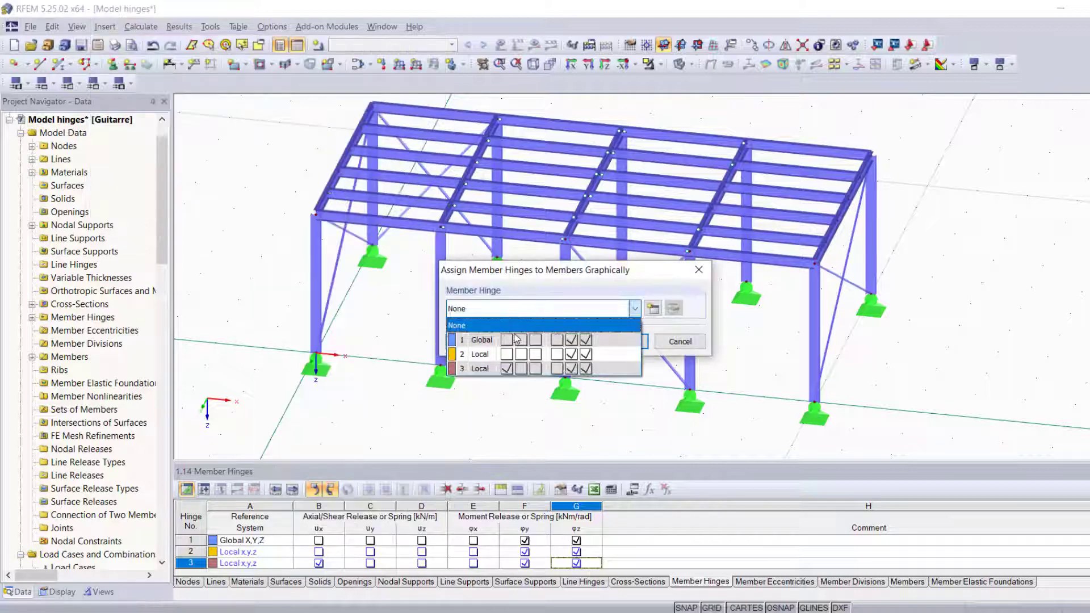
click(528, 368)
click(620, 341)
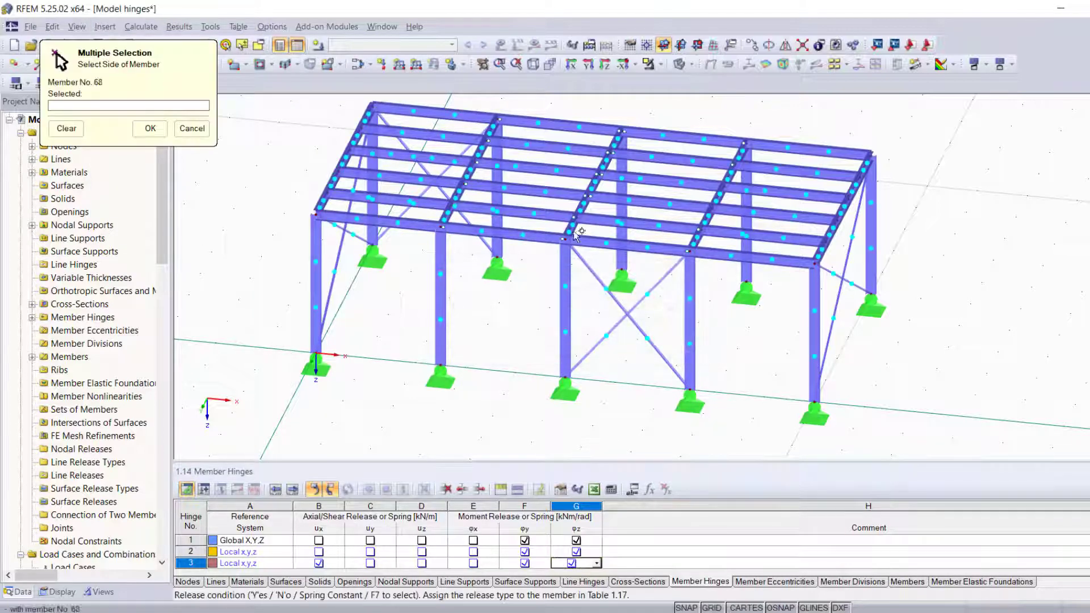
Step: Assign hinge 3 to the upper ends of the three inner columns along the hall's rear long side
ctrl+middle_drag(901, 295, 193, 270)
click(543, 287)
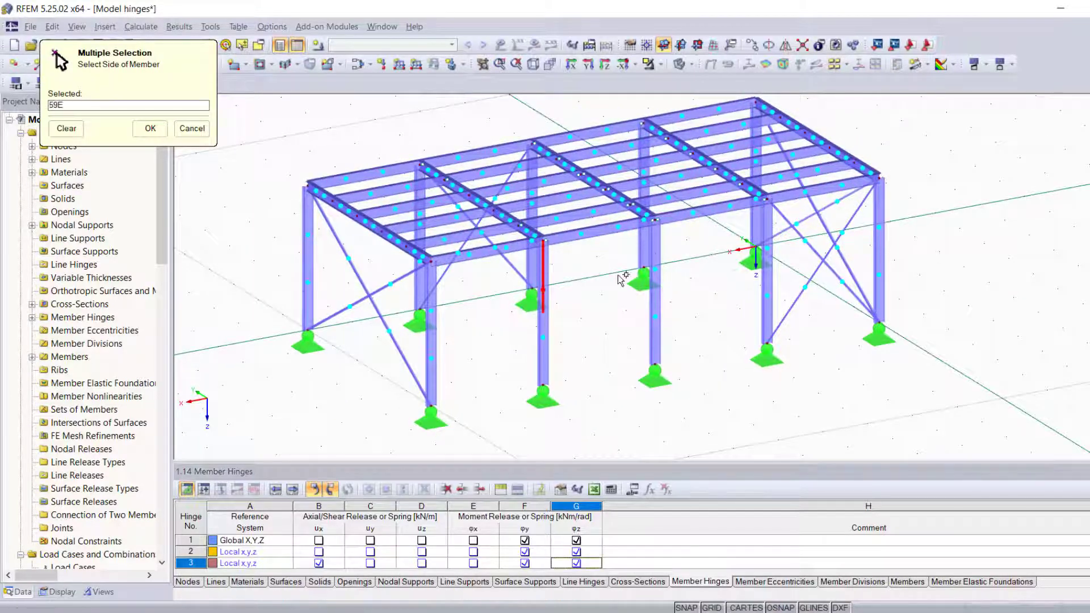
click(658, 262)
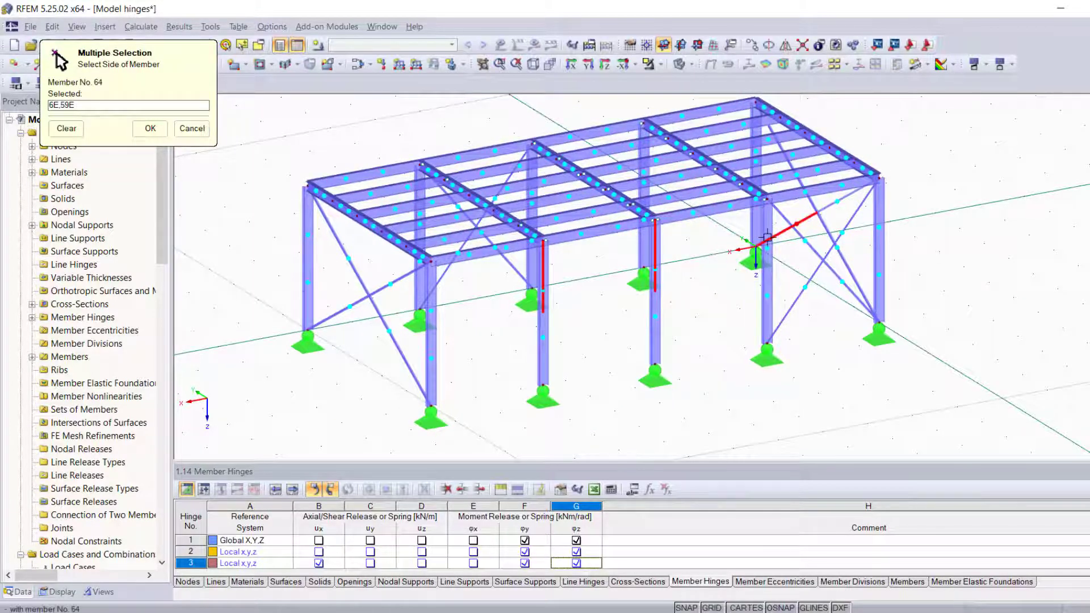
click(768, 222)
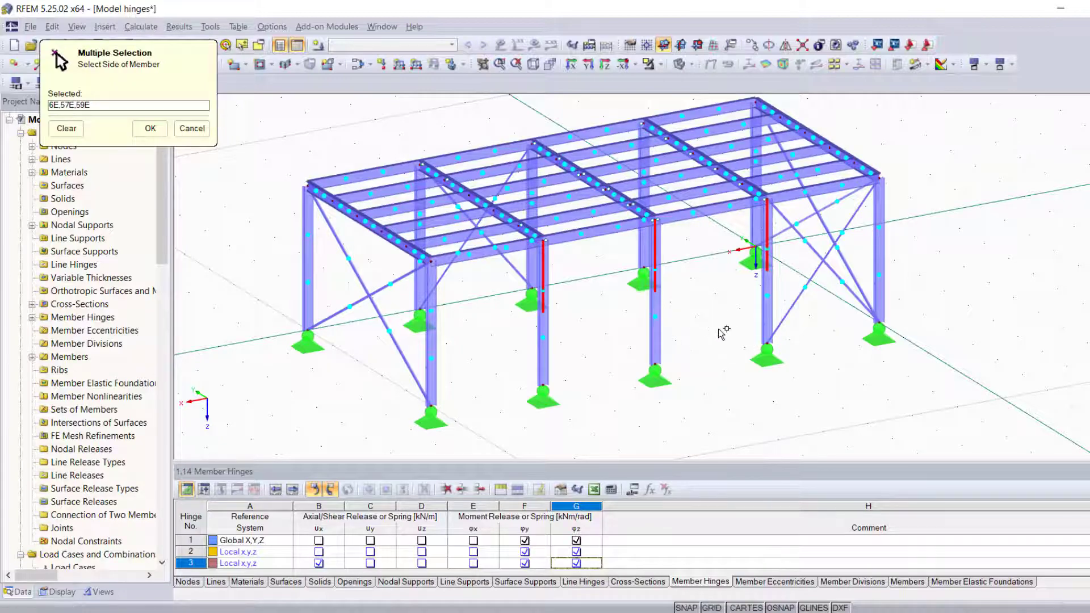
key(Return)
ctrl+middle_drag(592, 368, 1014, 316)
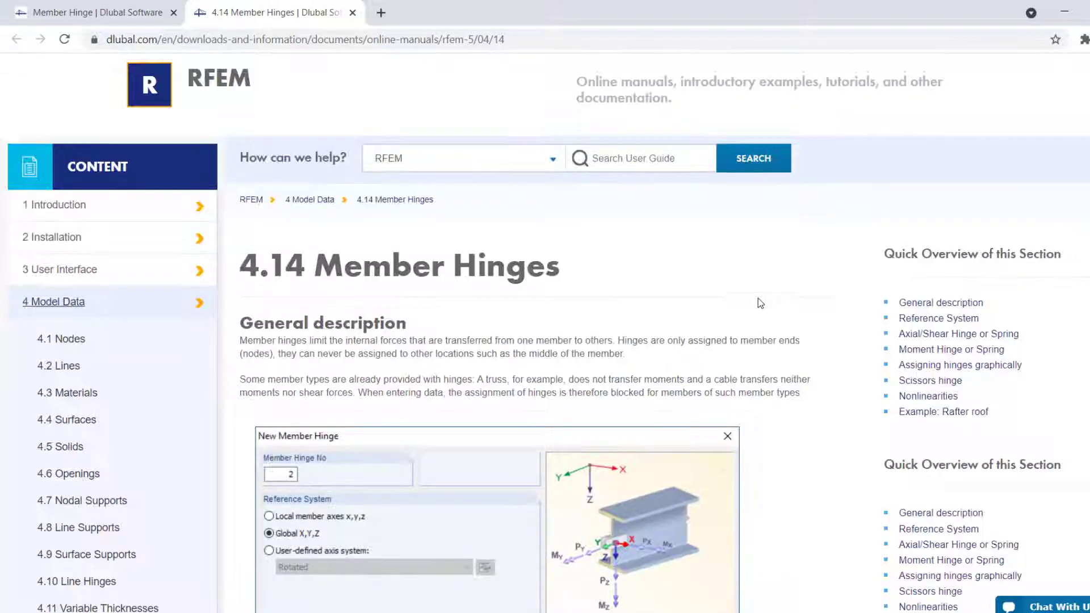
Step: Read through the Member Hinges chapter of the RFEM online manual in the browser, including graphical assignment and scissors hinges, and switch to the Member Hinge page
scroll(758, 298, down, 12)
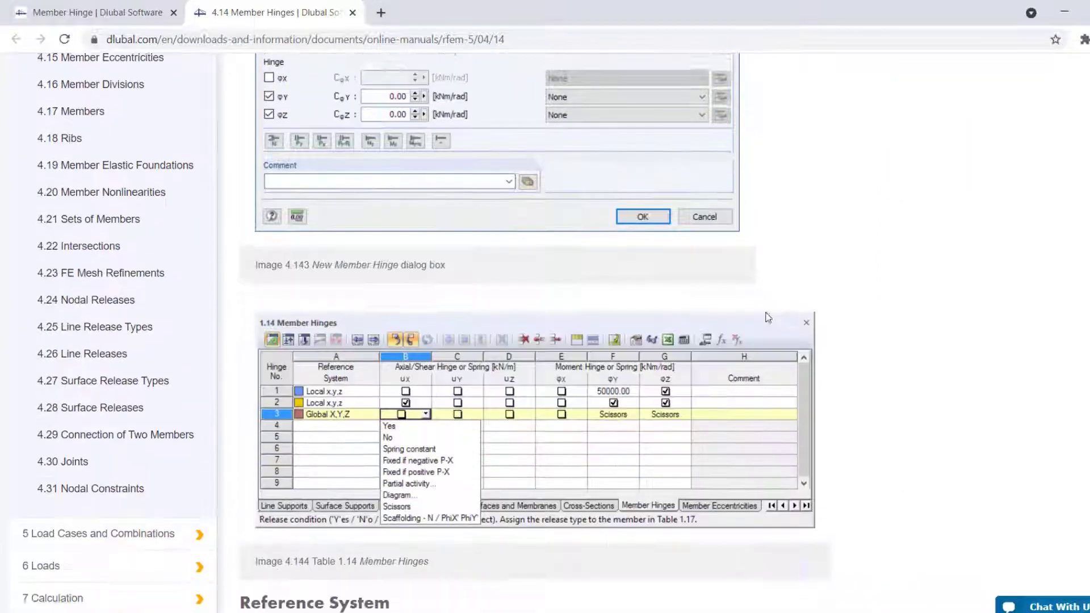
scroll(769, 314, down, 20)
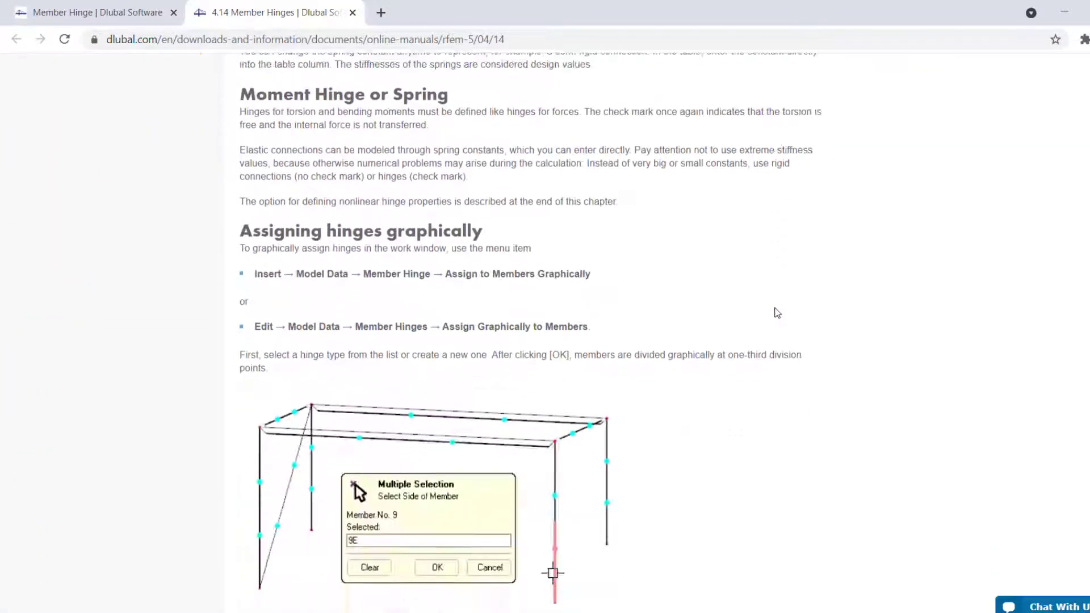
scroll(776, 310, down, 11)
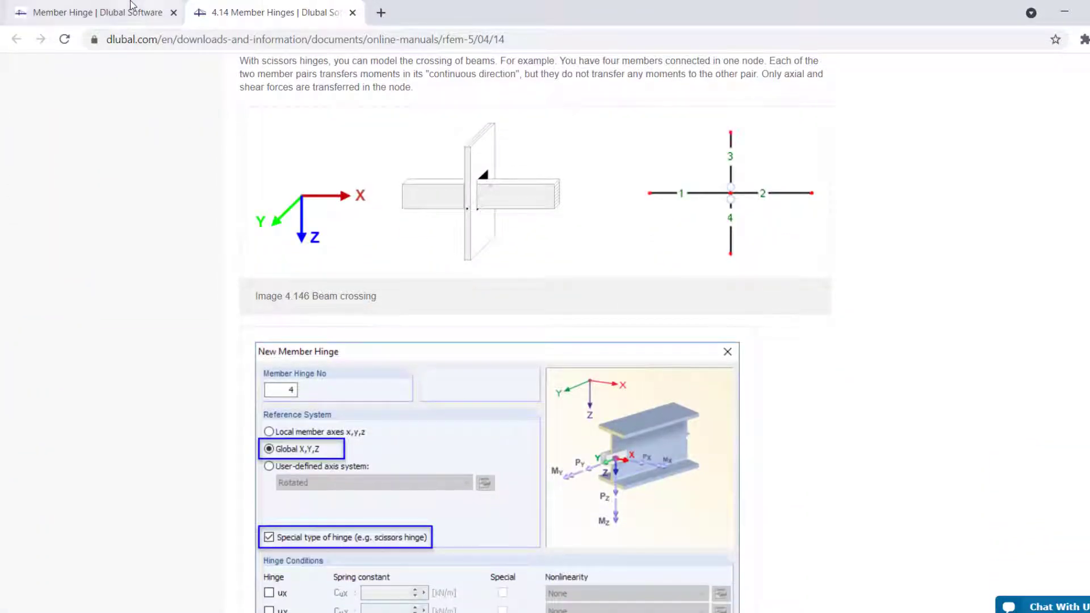
click(130, 7)
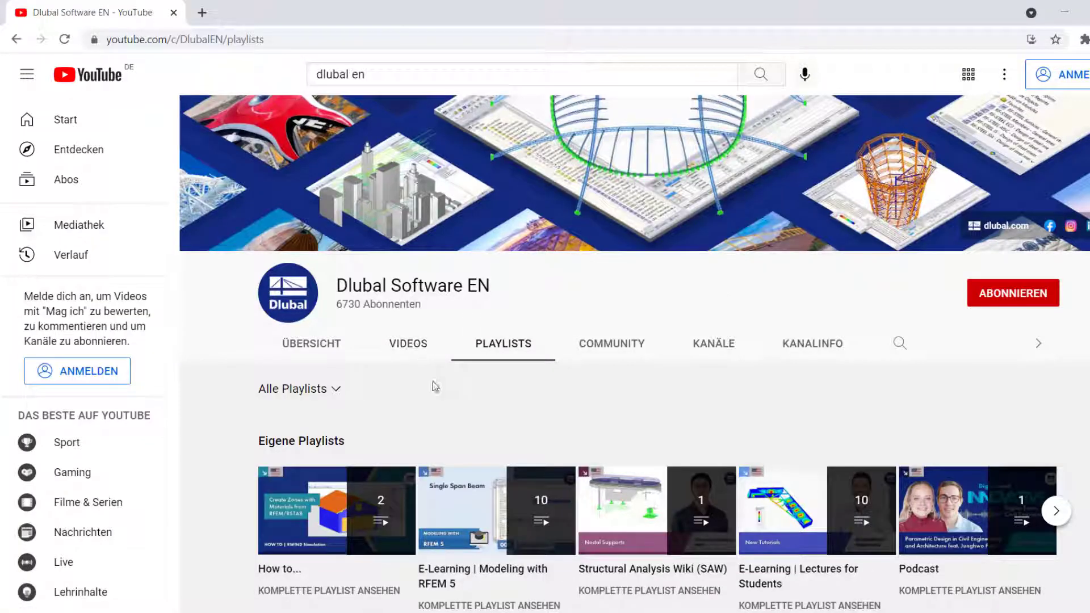
Step: Show the uploaded videos of the Dlubal Software EN YouTube channel and browse through them
click(425, 348)
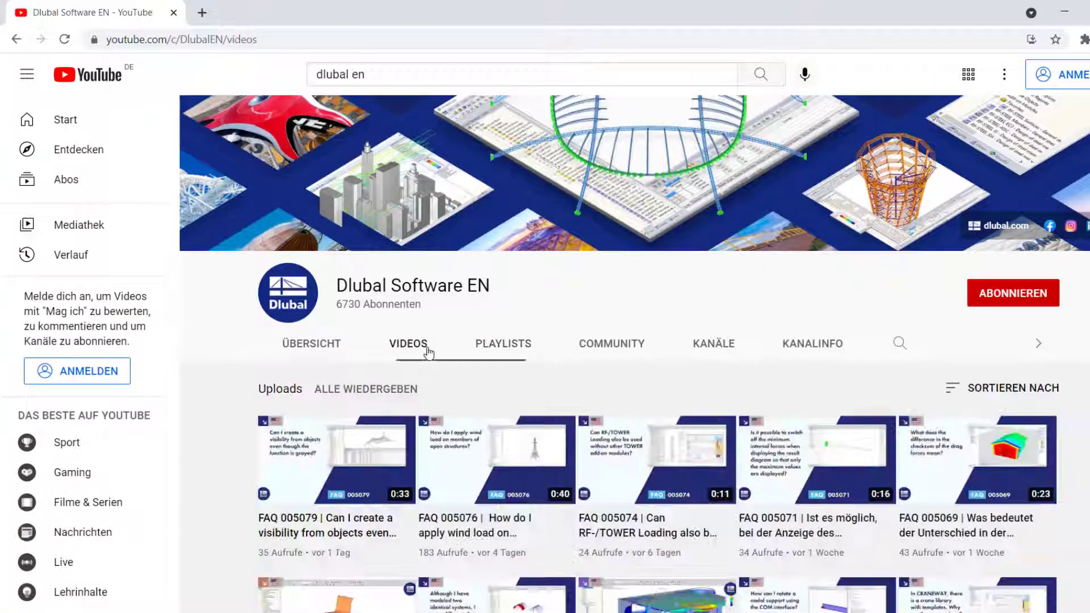
scroll(605, 353, down, 6)
scroll(606, 355, down, 9)
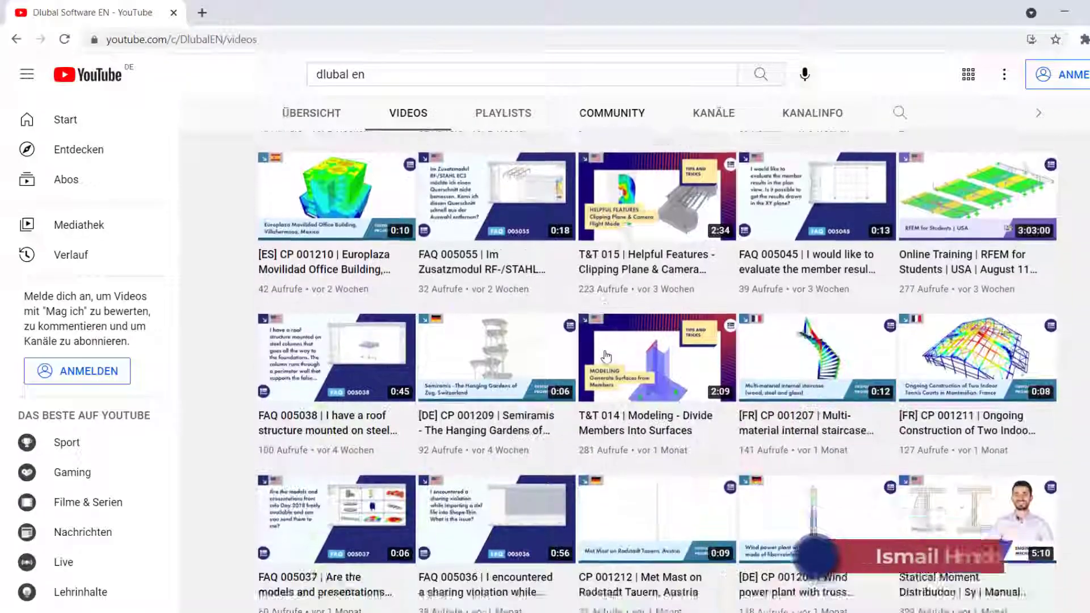